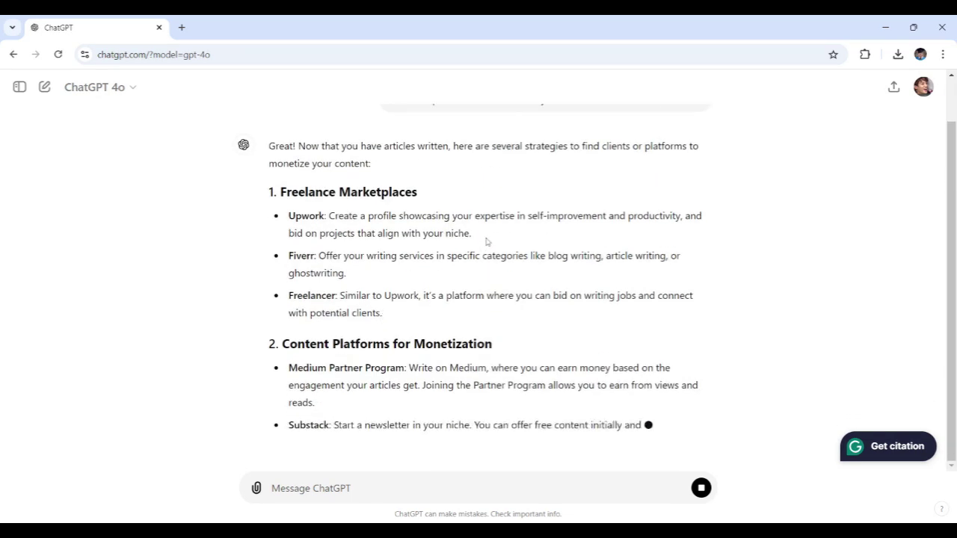
{"action": "scroll", "coordinate": [486, 242], "scroll_direction": "down", "scroll_amount": 1}
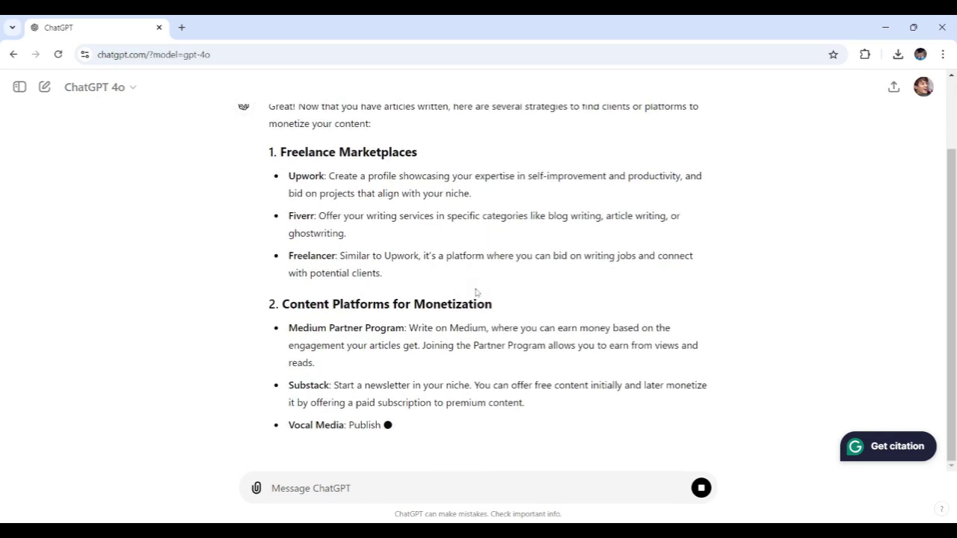
{"action": "double_click", "coordinate": [301, 215]}
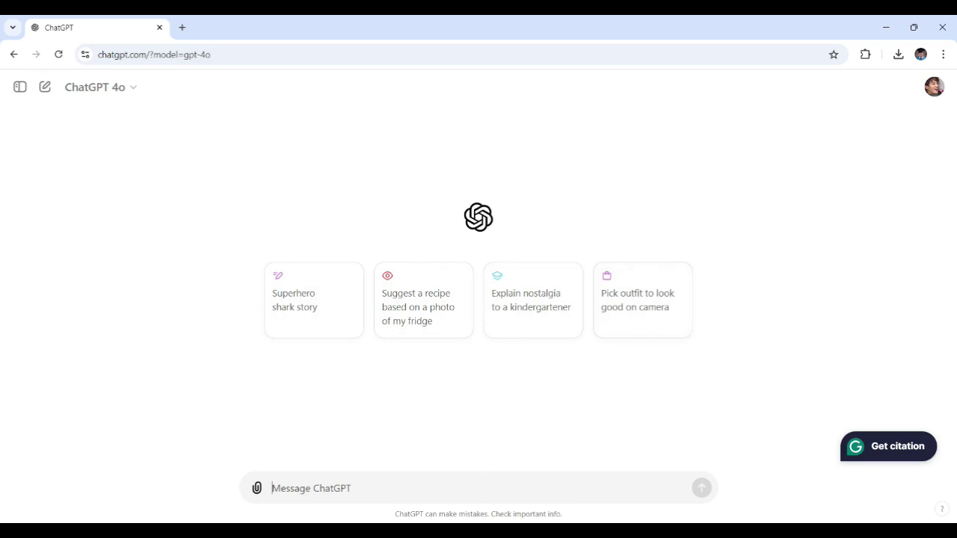
Send a prompt asking for profitable, in-demand niches for a content writing side hustle that a beginner can easily break into.
{"action": "type", "text": "Greetings ChatGPT, I want to start a side hustle in content writing. Can you help me identify some profitable niches that are in demand right now, particularly ones that I can easily break into as a beginner?"}
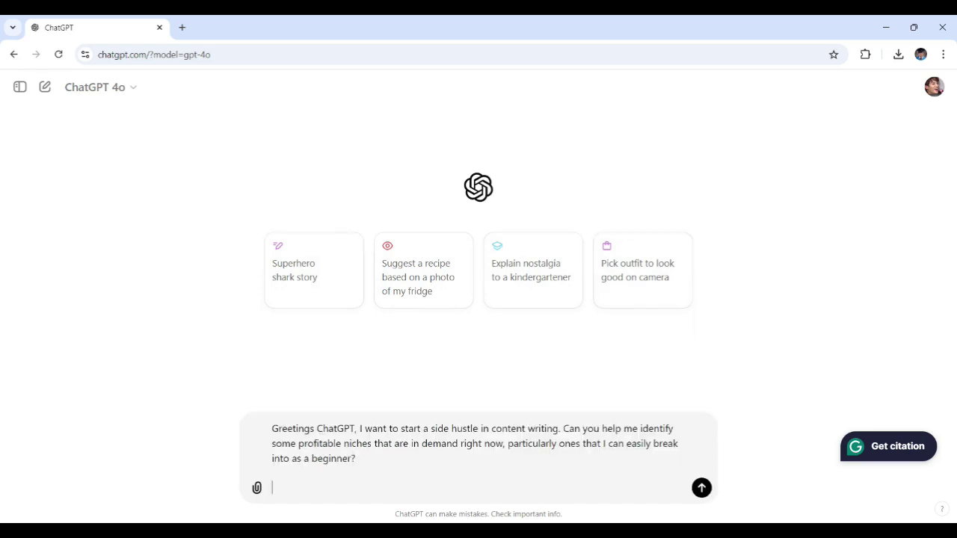
{"action": "key", "text": "BackSpace"}
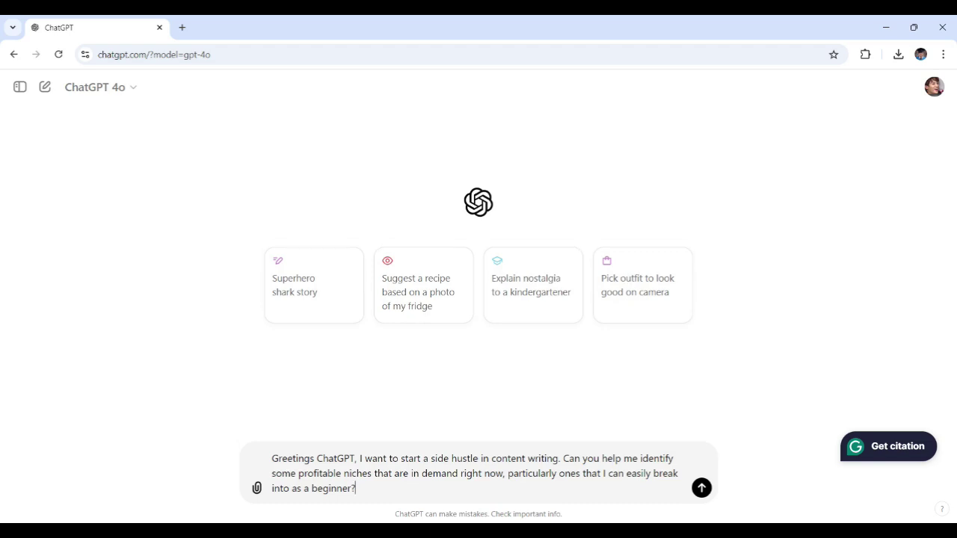
{"action": "left_click_drag", "start_coordinate": [431, 459], "coordinate": [560, 459]}
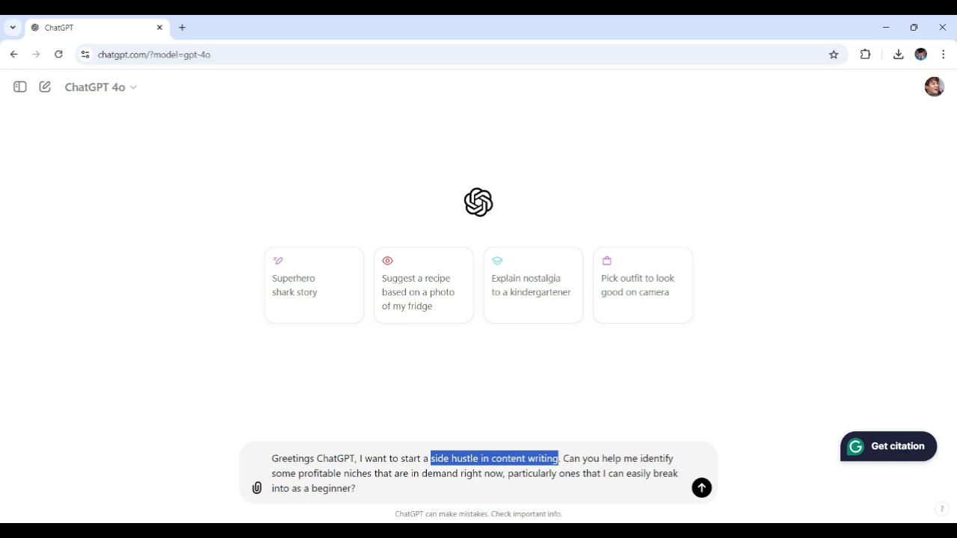
{"action": "left_click_drag", "start_coordinate": [299, 474], "coordinate": [369, 474]}
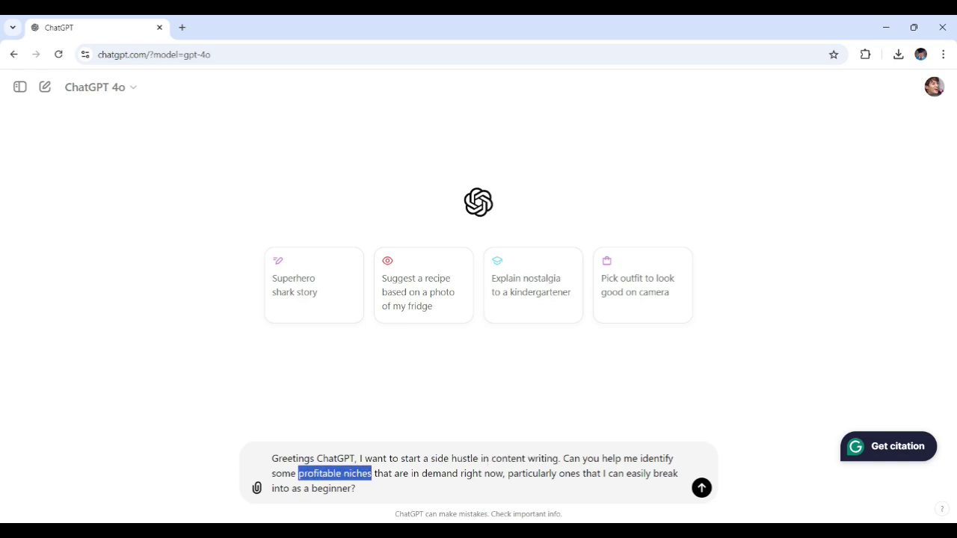
{"action": "left_click_drag", "start_coordinate": [412, 473], "coordinate": [504, 473]}
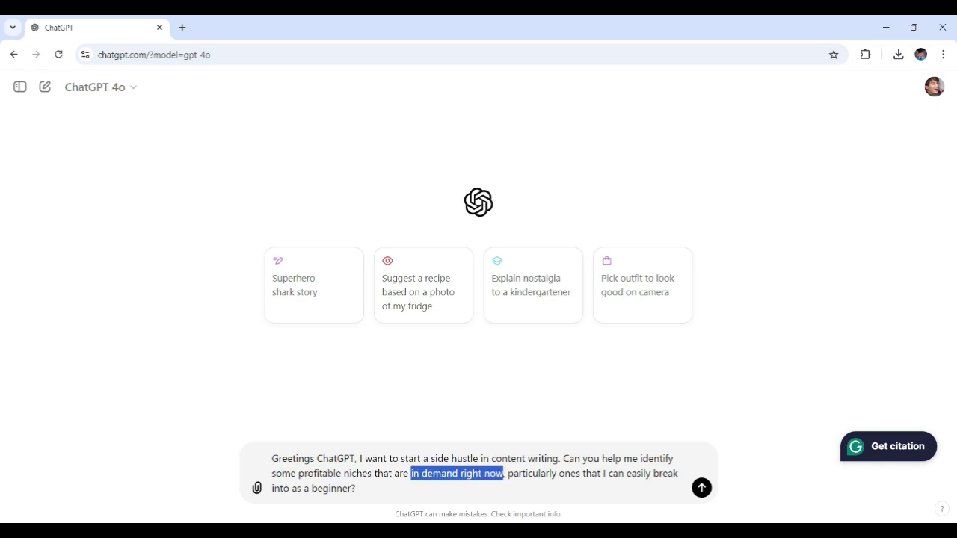
{"action": "left_click_drag", "start_coordinate": [627, 473], "coordinate": [352, 488]}
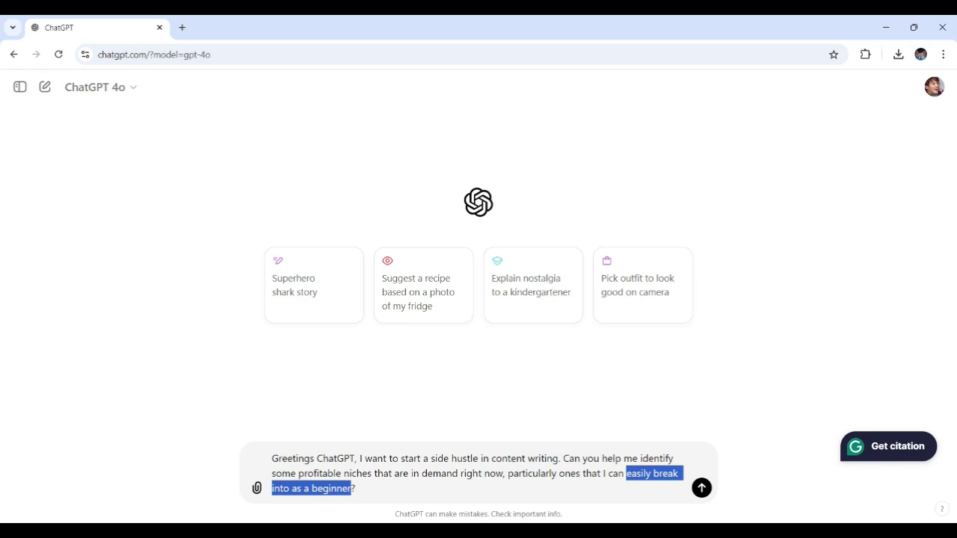
{"action": "left_click", "coordinate": [356, 488]}
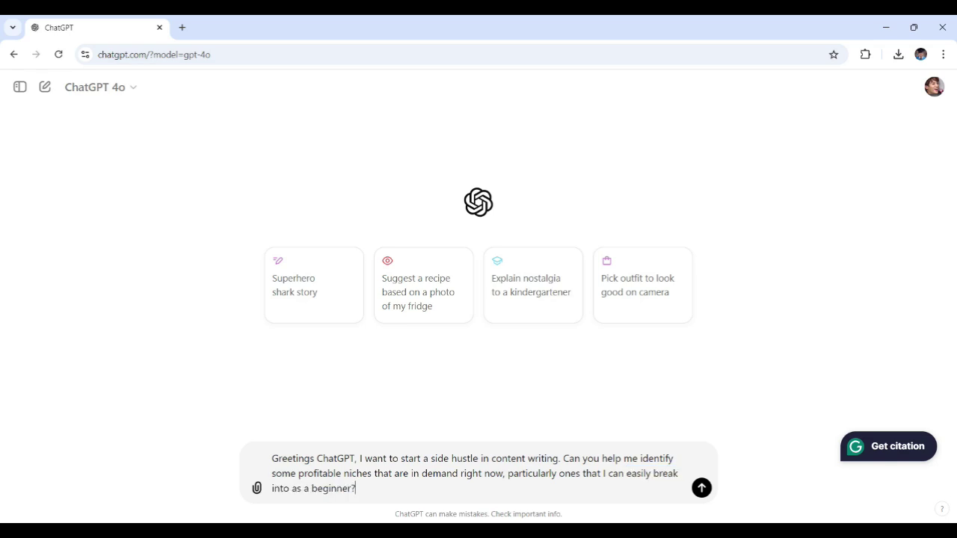
{"action": "key", "text": "Return"}
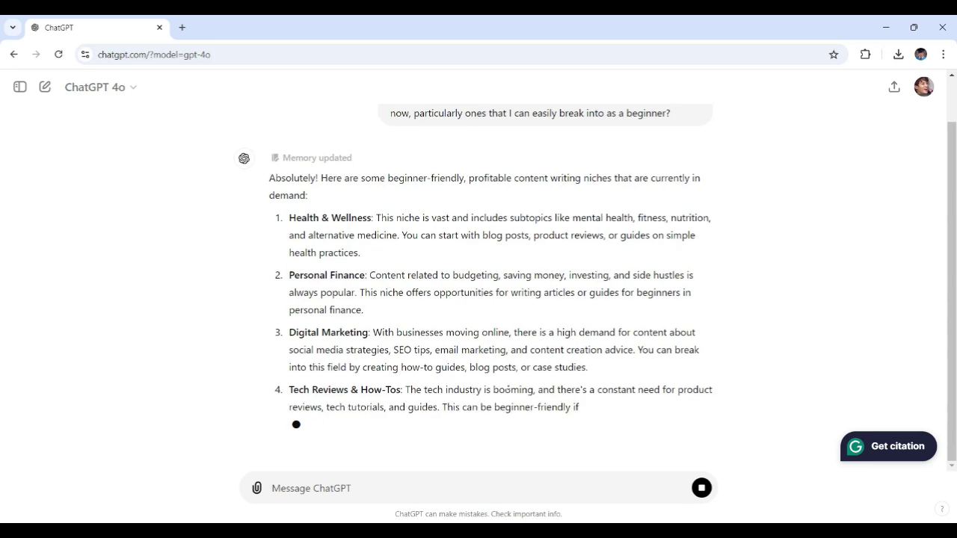
Read through the suggested beginner-friendly content writing niches and their descriptions.
{"action": "scroll", "coordinate": [479, 408], "scroll_direction": "up", "scroll_amount": 1}
{"action": "scroll", "coordinate": [478, 440], "scroll_direction": "down", "scroll_amount": 2}
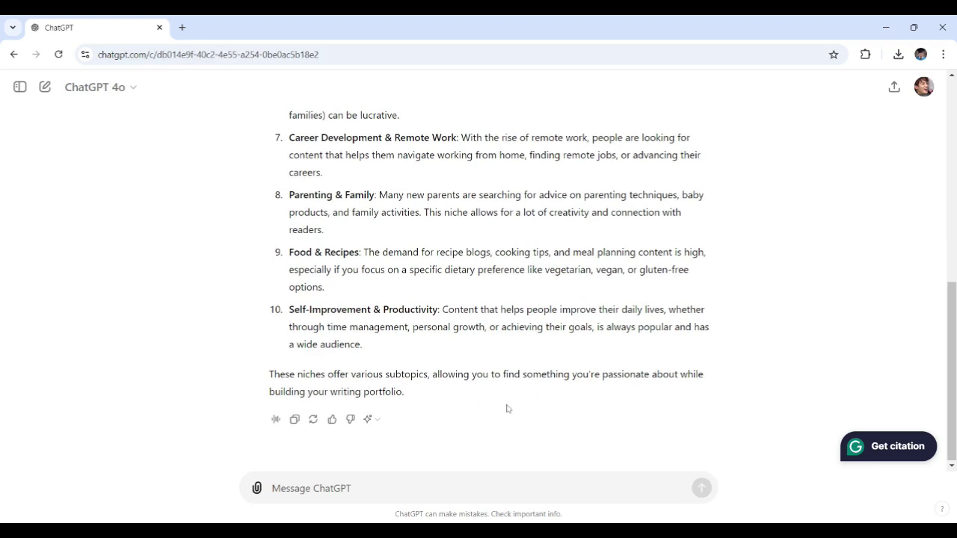
{"action": "scroll", "coordinate": [503, 386], "scroll_direction": "up", "scroll_amount": 1}
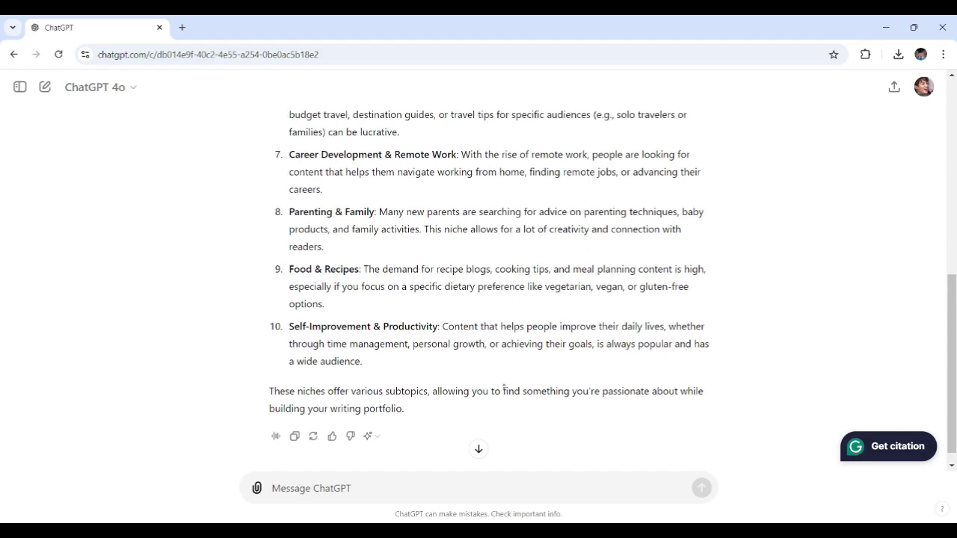
{"action": "scroll", "coordinate": [503, 387], "scroll_direction": "up", "scroll_amount": 1}
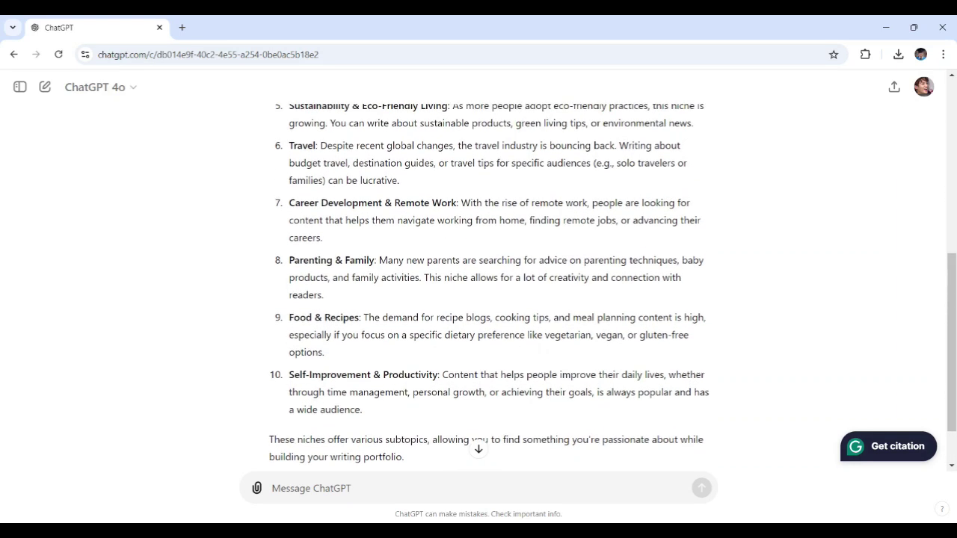
{"action": "scroll", "coordinate": [507, 384], "scroll_direction": "up", "scroll_amount": 1}
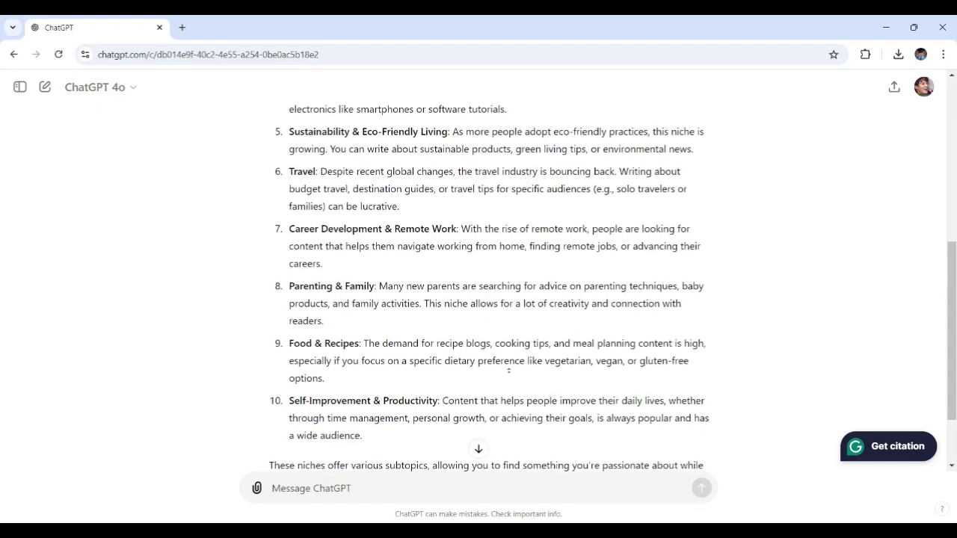
{"action": "scroll", "coordinate": [510, 369], "scroll_direction": "up", "scroll_amount": 1}
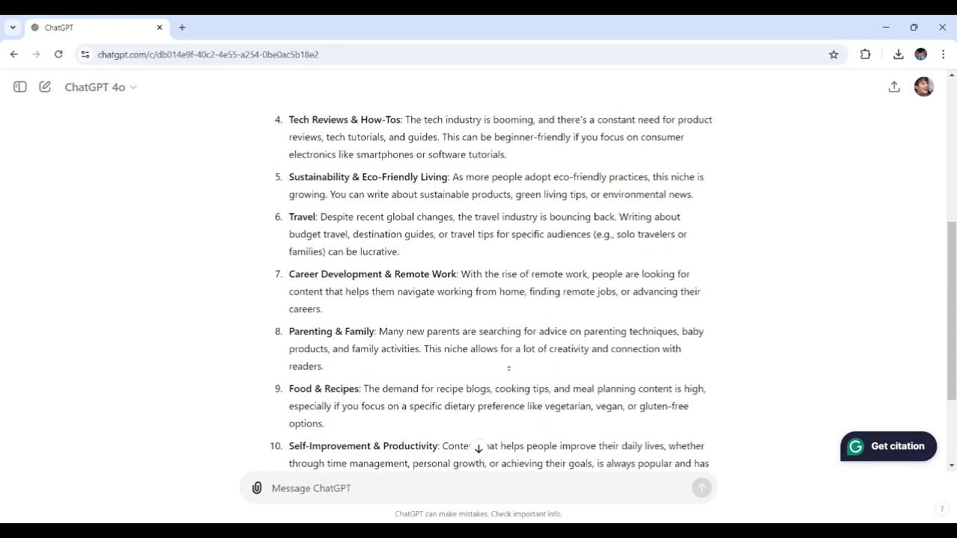
{"action": "scroll", "coordinate": [513, 367], "scroll_direction": "up", "scroll_amount": 1}
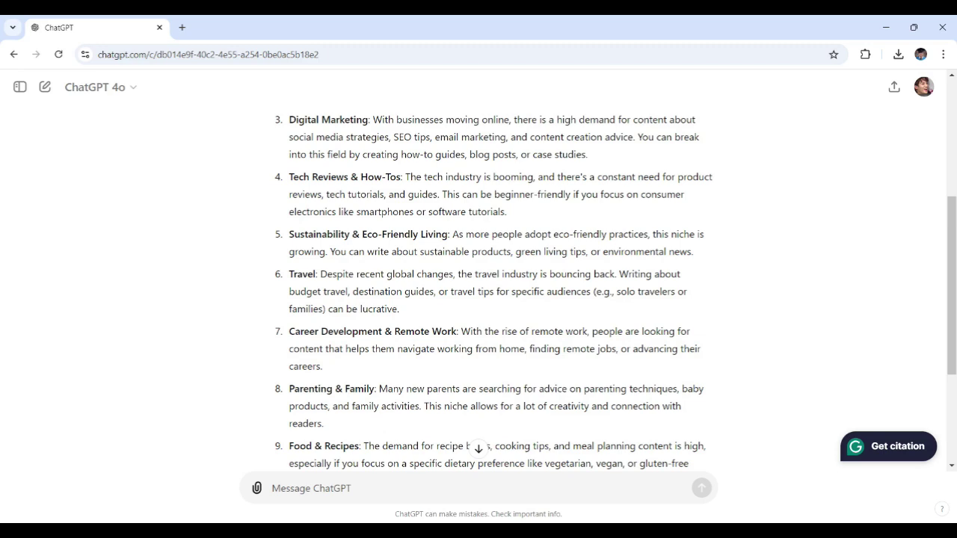
{"action": "scroll", "coordinate": [510, 341], "scroll_direction": "up", "scroll_amount": 2}
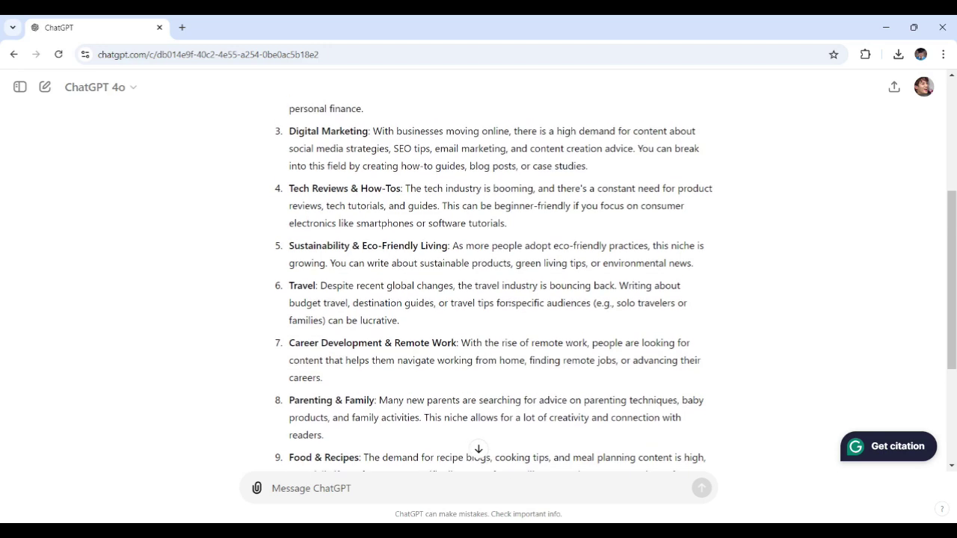
{"action": "scroll", "coordinate": [485, 369], "scroll_direction": "up", "scroll_amount": 2}
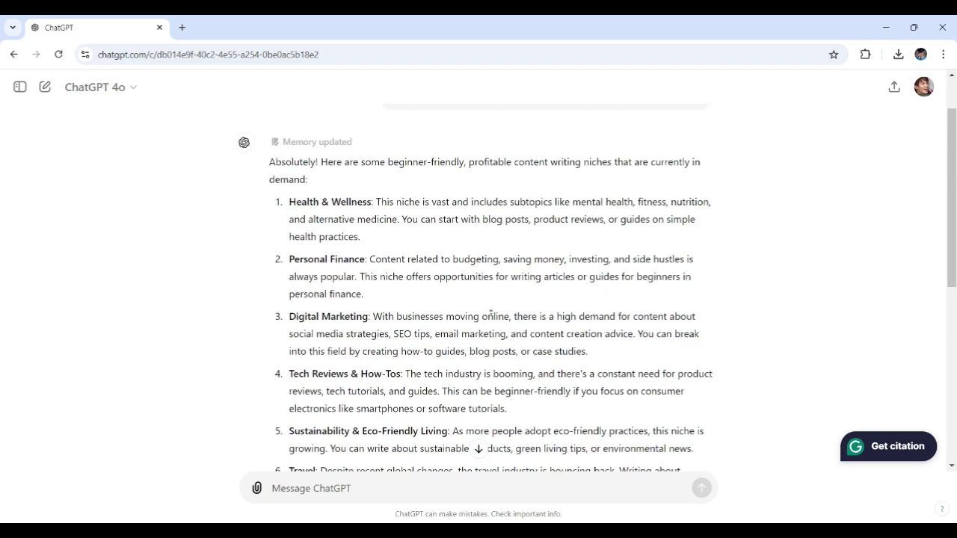
{"action": "scroll", "coordinate": [512, 278], "scroll_direction": "down", "scroll_amount": 3}
{"action": "scroll", "coordinate": [512, 279], "scroll_direction": "down", "scroll_amount": 3}
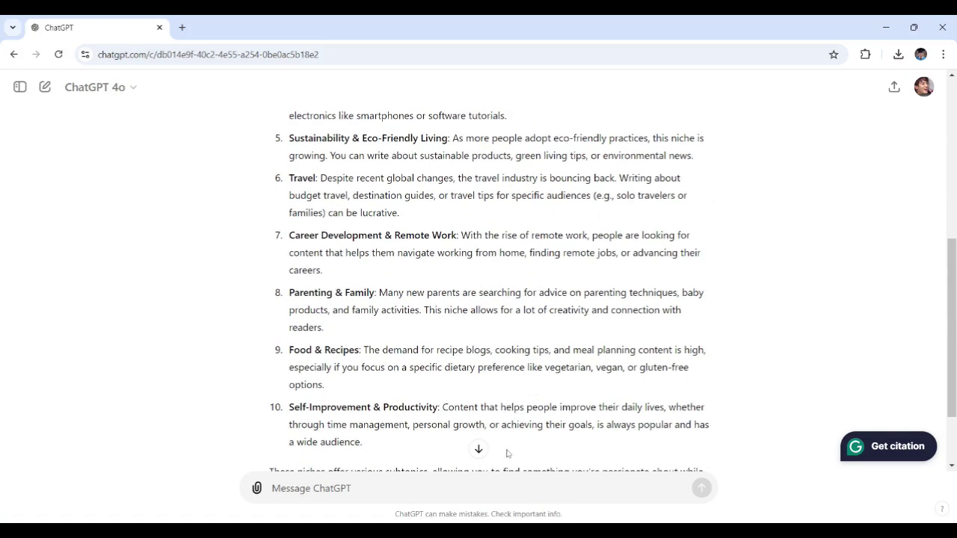
{"action": "scroll", "coordinate": [511, 431], "scroll_direction": "up", "scroll_amount": 1}
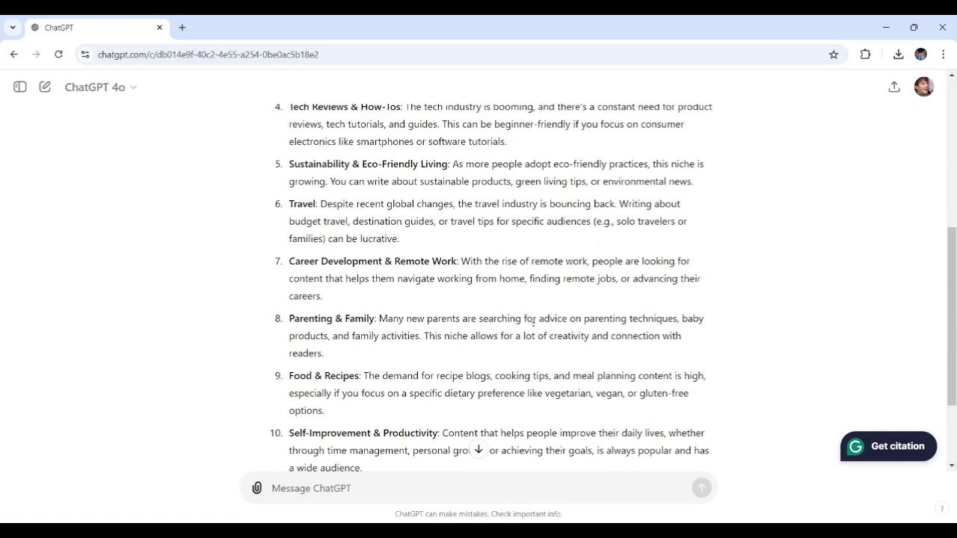
{"action": "scroll", "coordinate": [534, 320], "scroll_direction": "up", "scroll_amount": 3}
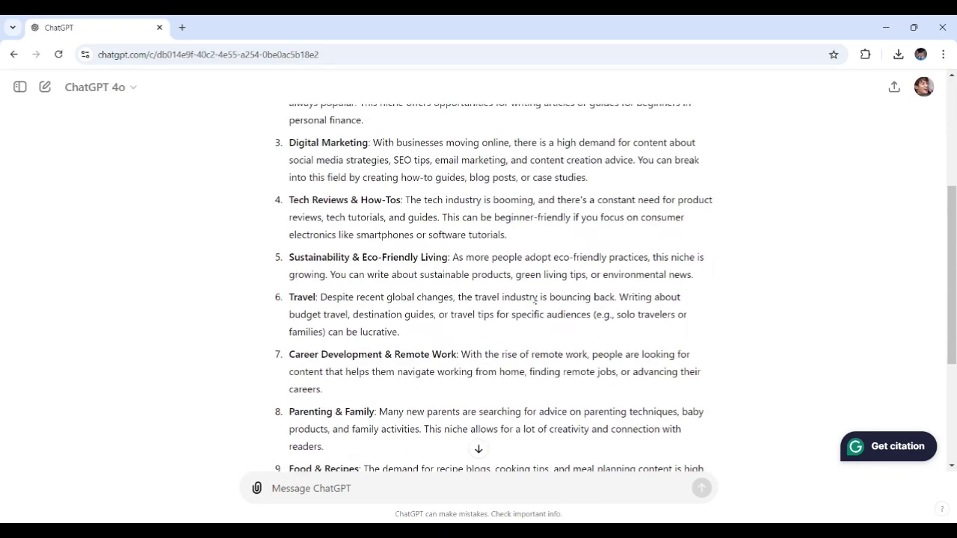
{"action": "scroll", "coordinate": [535, 299], "scroll_direction": "up", "scroll_amount": 7}
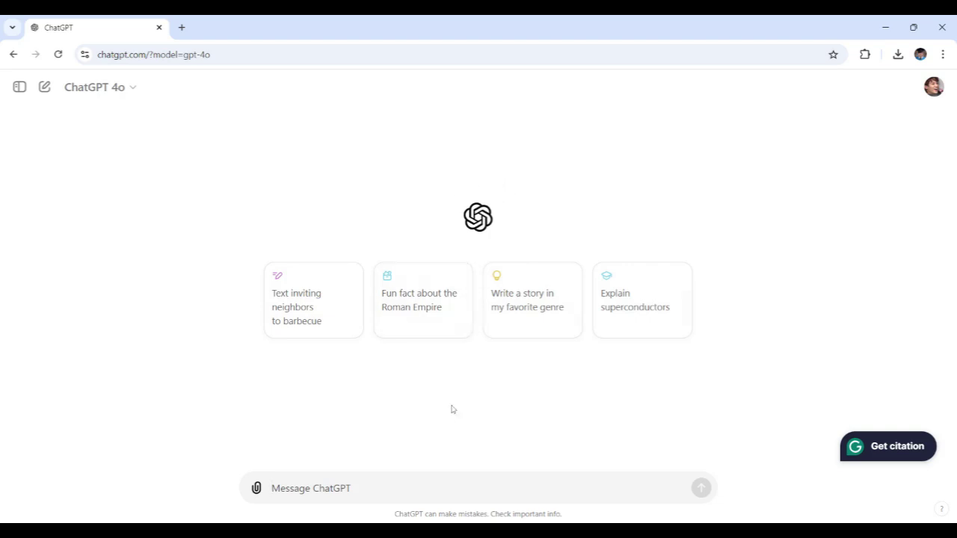
Send a prompt naming [Self-Improvement & Productivity] as the chosen focus and asking for guidance through writing a high-quality article for this niche.
{"action": "type", "text": "ChatGPT, I've chosen [Self-Improvement & Productivity] as my focus. Can you guide me through the process of writing a high-quality article for this niche?"}
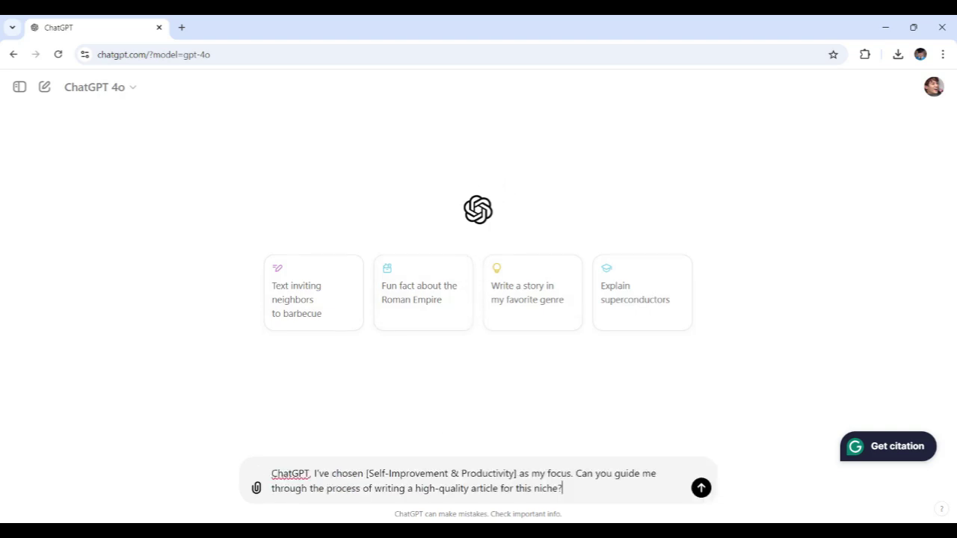
{"action": "left_click_drag", "start_coordinate": [367, 473], "coordinate": [515, 473]}
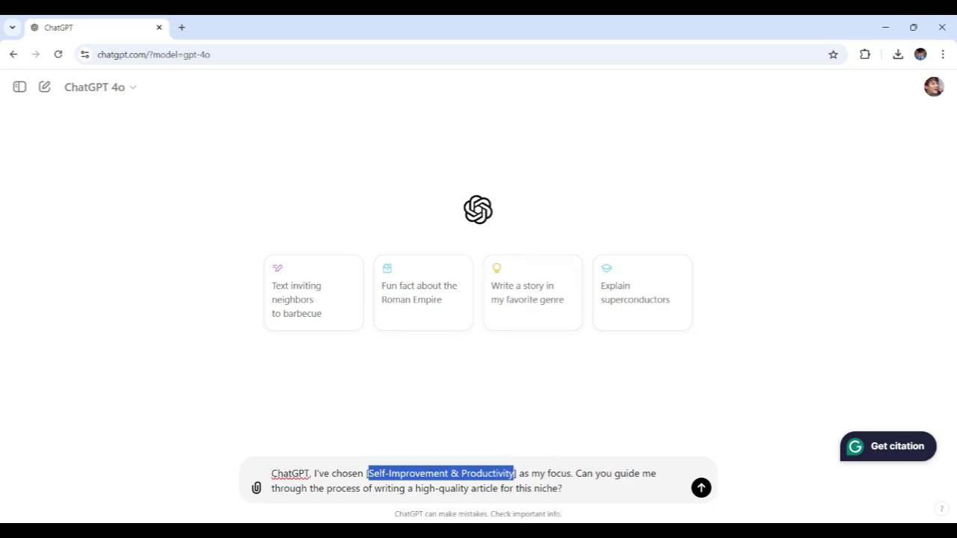
{"action": "double_click", "coordinate": [559, 473]}
{"action": "left_click", "coordinate": [563, 489]}
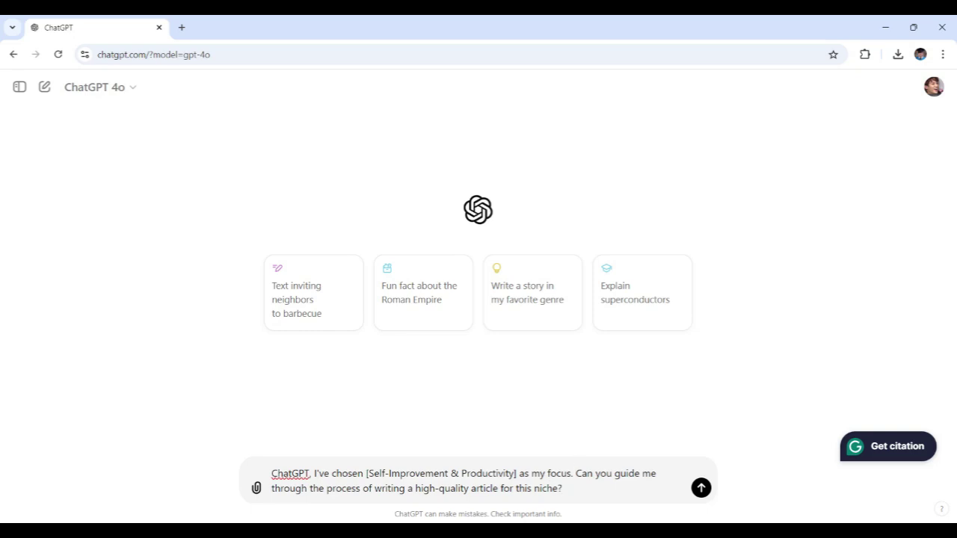
{"action": "key", "text": "Return"}
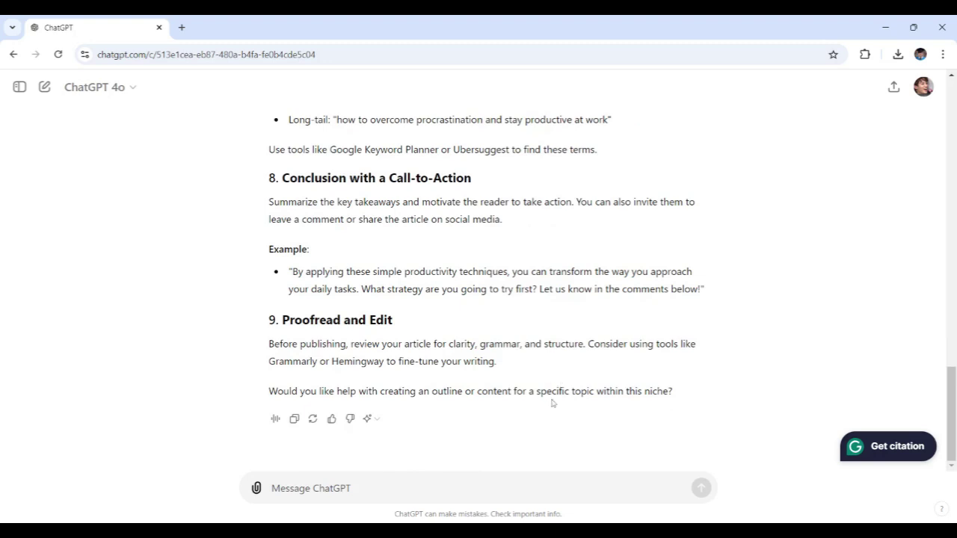
Review the step-by-step article writing guide, from choosing a specific topic to proofreading and editing.
{"action": "scroll", "coordinate": [527, 381], "scroll_direction": "up", "scroll_amount": 3}
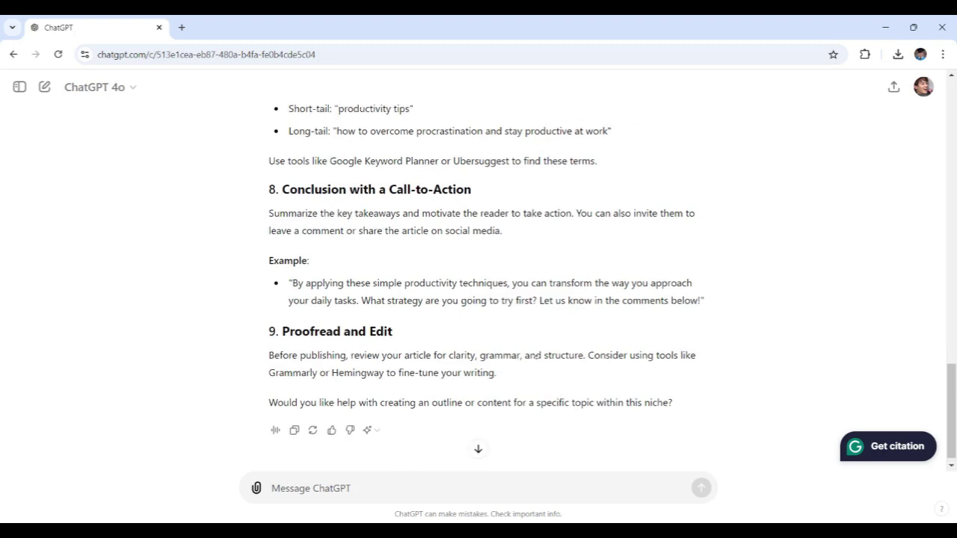
{"action": "scroll", "coordinate": [500, 350], "scroll_direction": "up", "scroll_amount": 2}
{"action": "scroll", "coordinate": [499, 352], "scroll_direction": "up", "scroll_amount": 3}
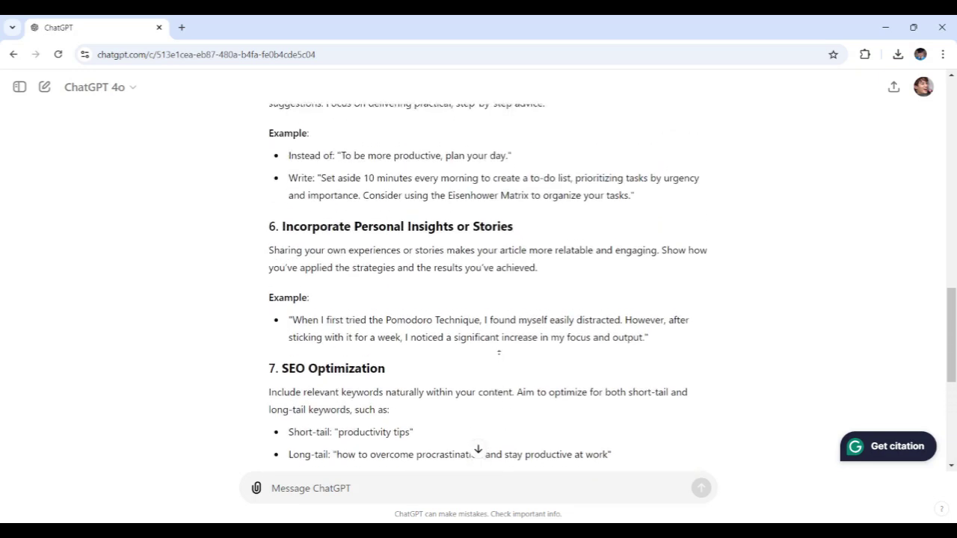
{"action": "scroll", "coordinate": [479, 284], "scroll_direction": "up", "scroll_amount": 2}
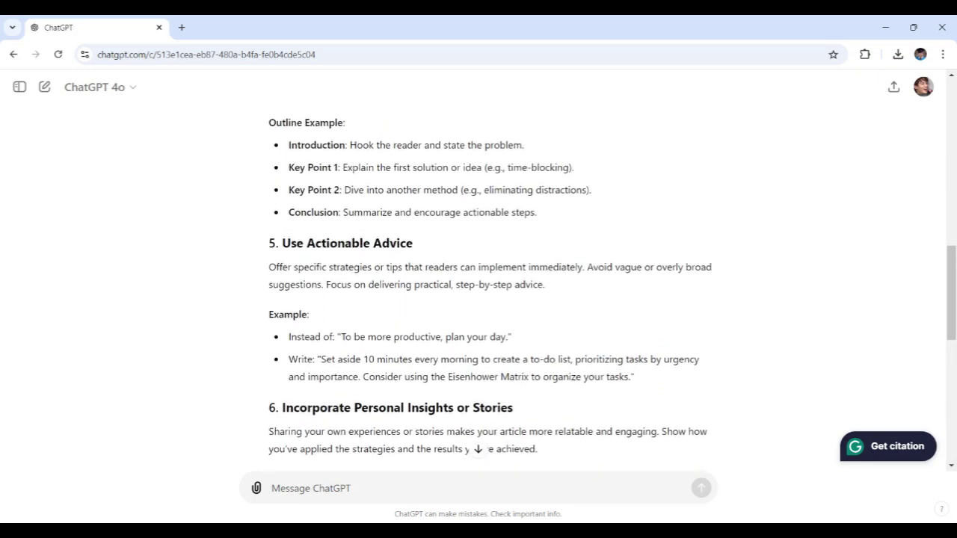
{"action": "scroll", "coordinate": [516, 355], "scroll_direction": "up", "scroll_amount": 3}
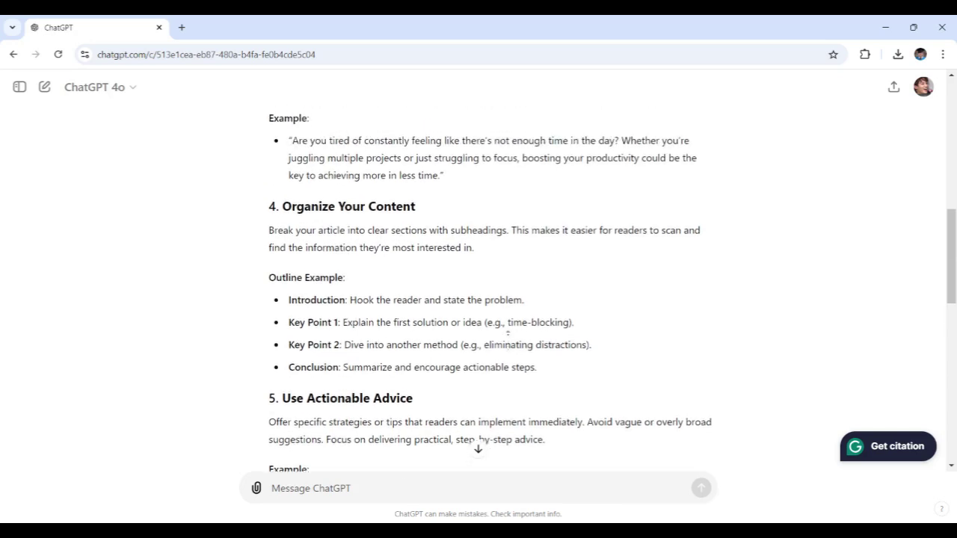
{"action": "scroll", "coordinate": [516, 355], "scroll_direction": "up", "scroll_amount": 3}
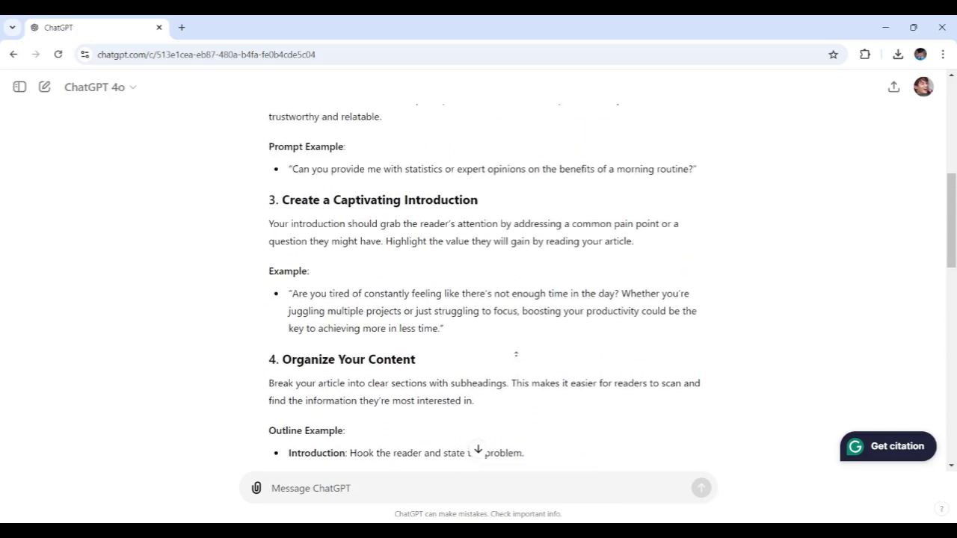
{"action": "scroll", "coordinate": [535, 341], "scroll_direction": "up", "scroll_amount": 2}
{"action": "scroll", "coordinate": [540, 294], "scroll_direction": "up", "scroll_amount": 2}
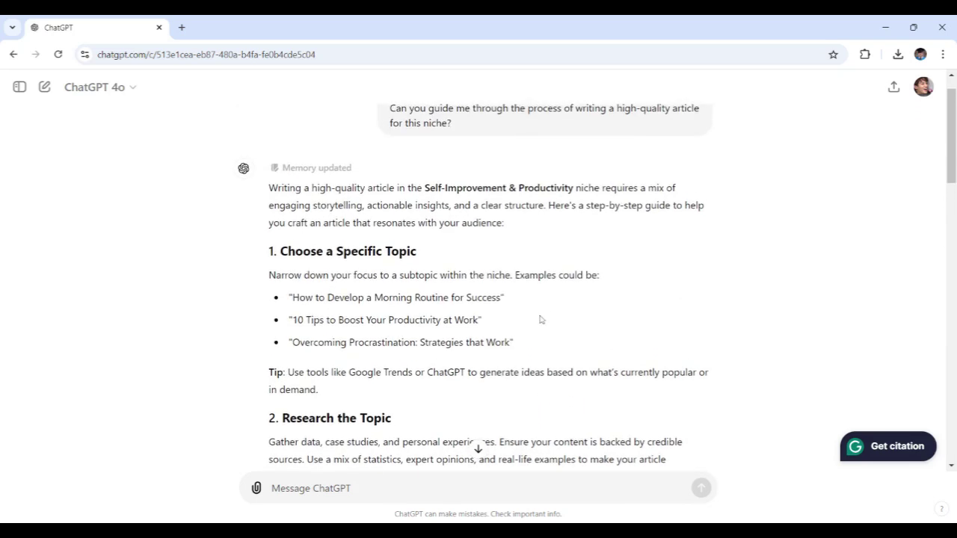
{"action": "scroll", "coordinate": [541, 320], "scroll_direction": "up", "scroll_amount": 1}
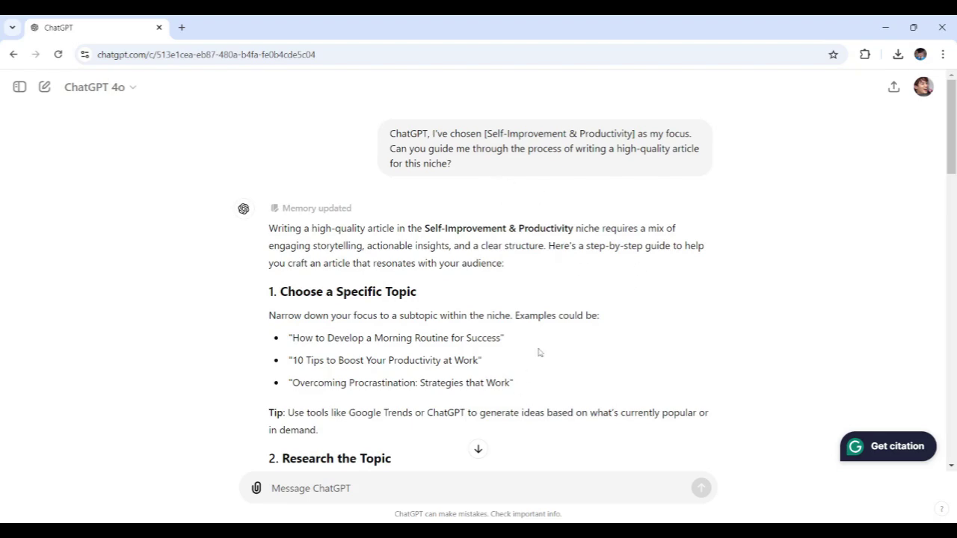
{"action": "scroll", "coordinate": [546, 341], "scroll_direction": "down", "scroll_amount": 2}
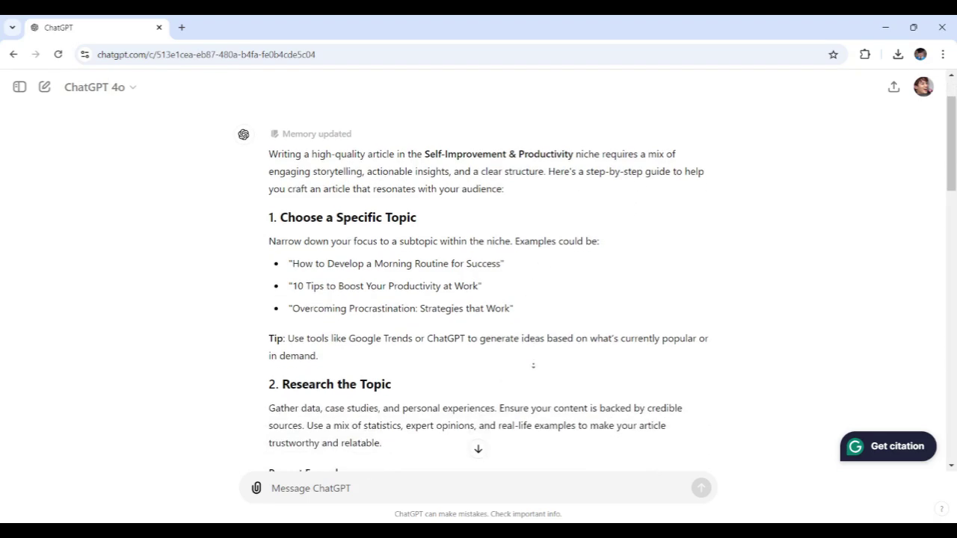
{"action": "scroll", "coordinate": [533, 365], "scroll_direction": "down", "scroll_amount": 3}
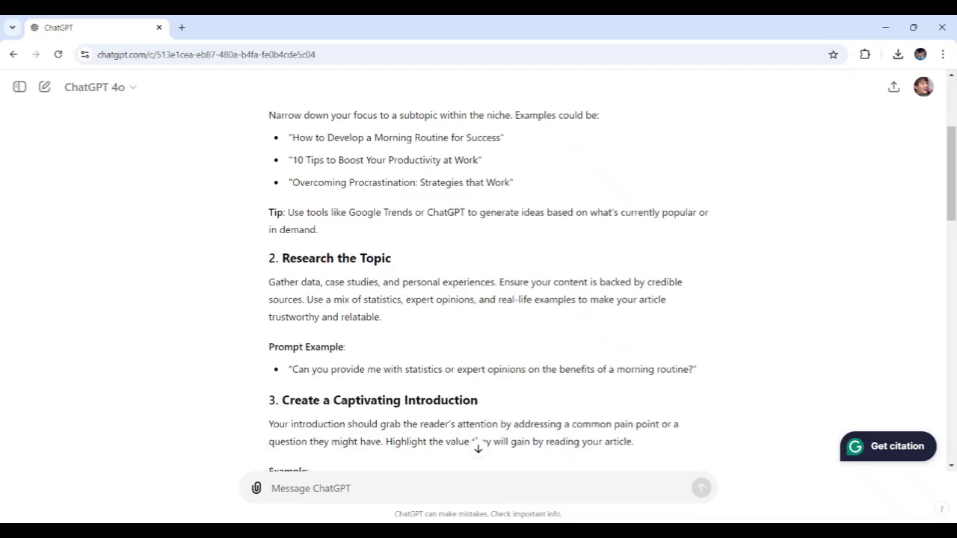
Send a follow-up prompt asking ChatGPT to include tips on structuring the article, keyword usage, and engaging the target audience.
{"action": "scroll", "coordinate": [535, 375], "scroll_direction": "down", "scroll_amount": 5}
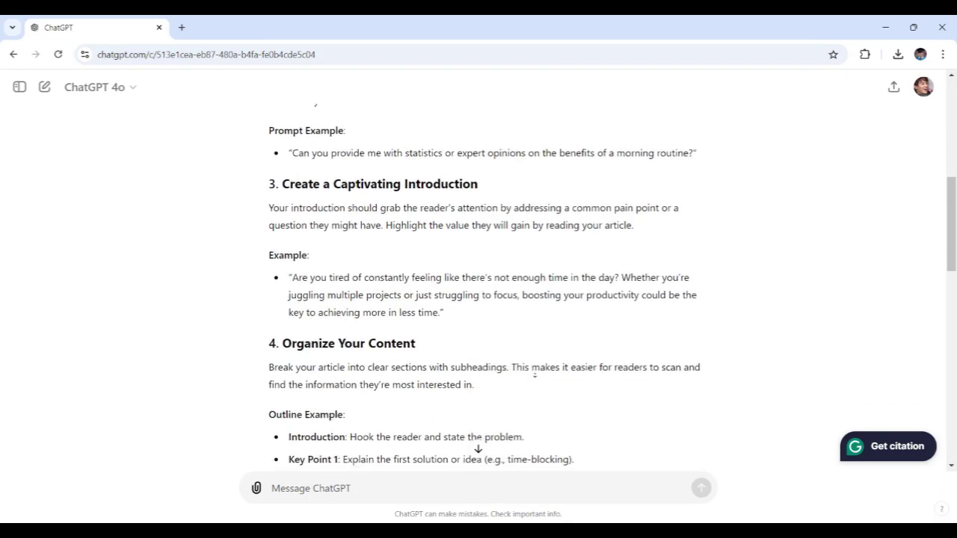
{"action": "scroll", "coordinate": [534, 375], "scroll_direction": "down", "scroll_amount": 5}
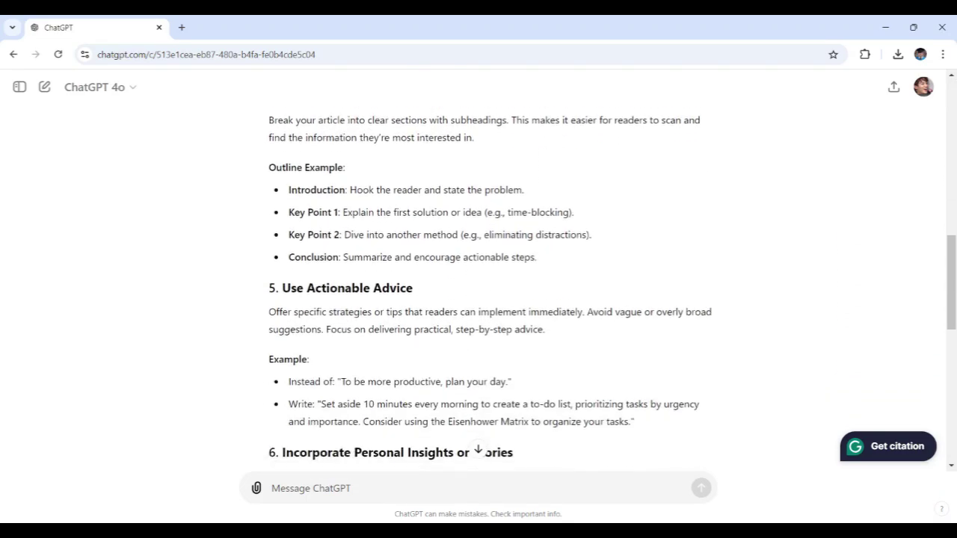
{"action": "scroll", "coordinate": [479, 276], "scroll_direction": "down", "scroll_amount": 5}
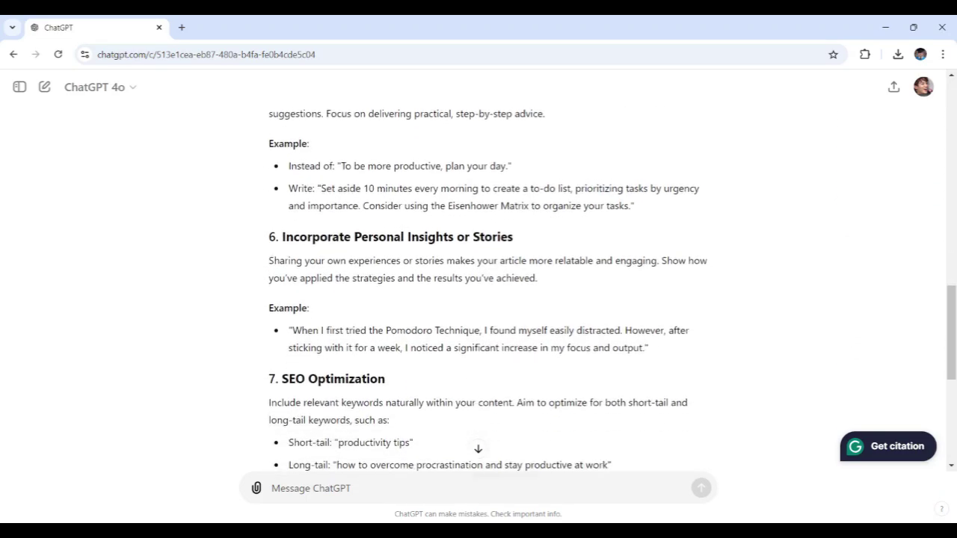
{"action": "scroll", "coordinate": [479, 277], "scroll_direction": "down", "scroll_amount": 6}
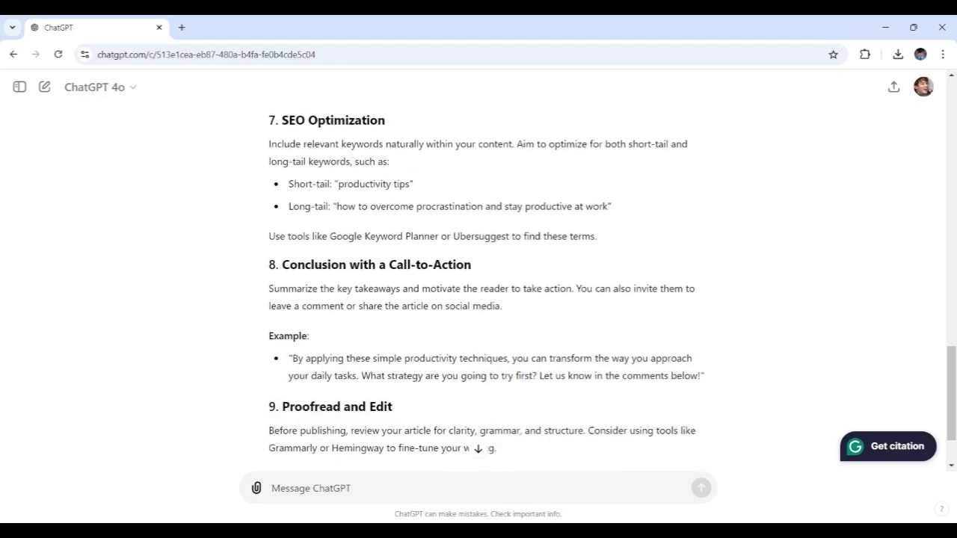
{"action": "scroll", "coordinate": [528, 387], "scroll_direction": "down", "scroll_amount": 1}
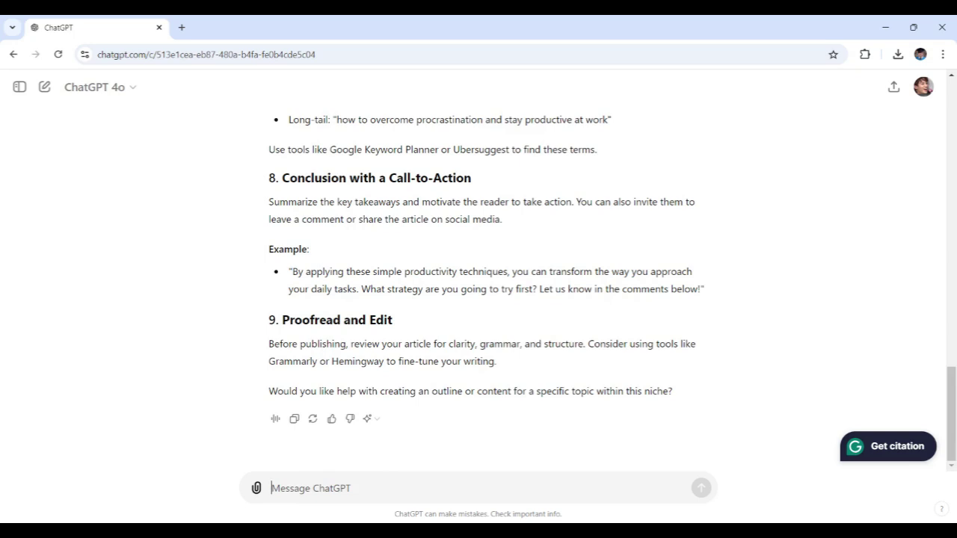
{"action": "type", "text": "Also ChatGPT, would you please include tips on structuring the article, keyword usage, and engaging the target audience."}
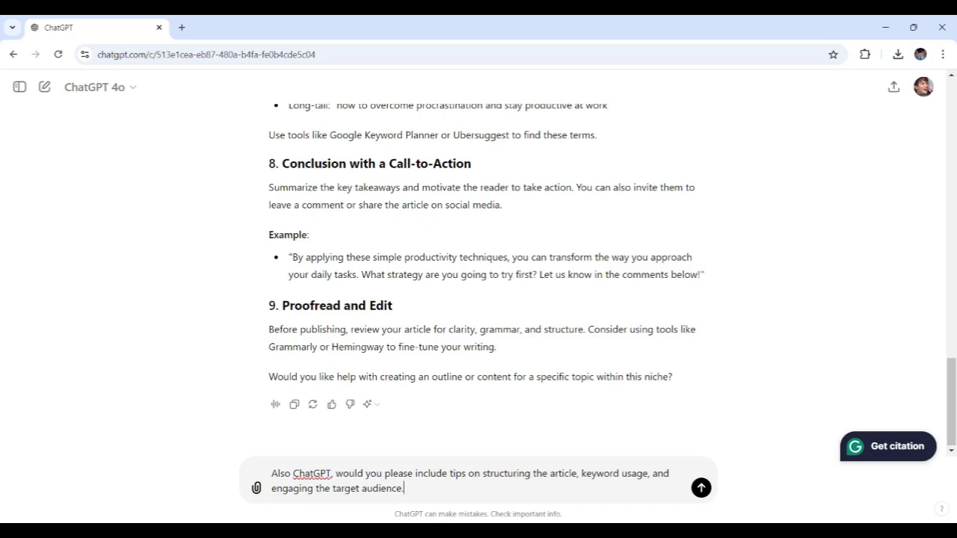
{"action": "left_click_drag", "start_coordinate": [404, 489], "coordinate": [281, 473]}
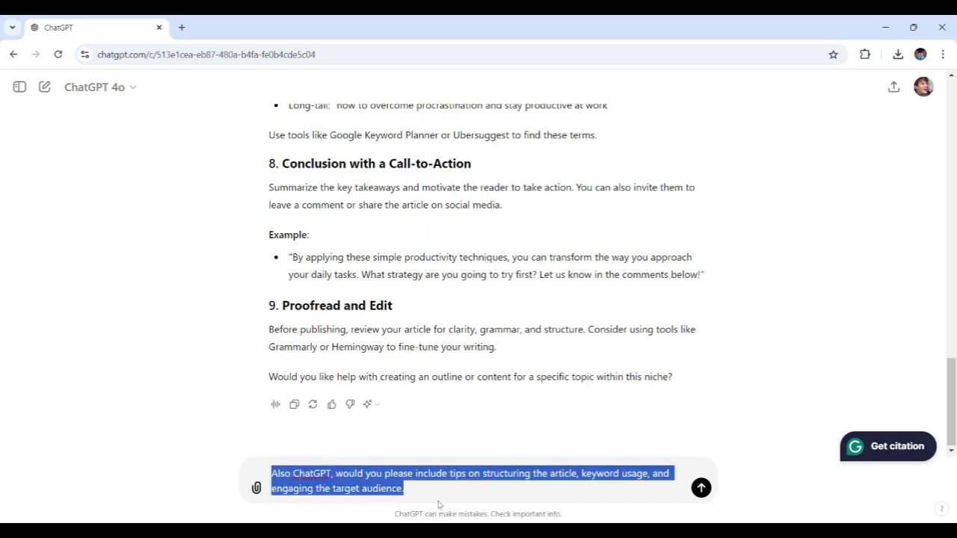
{"action": "key", "text": "Right"}
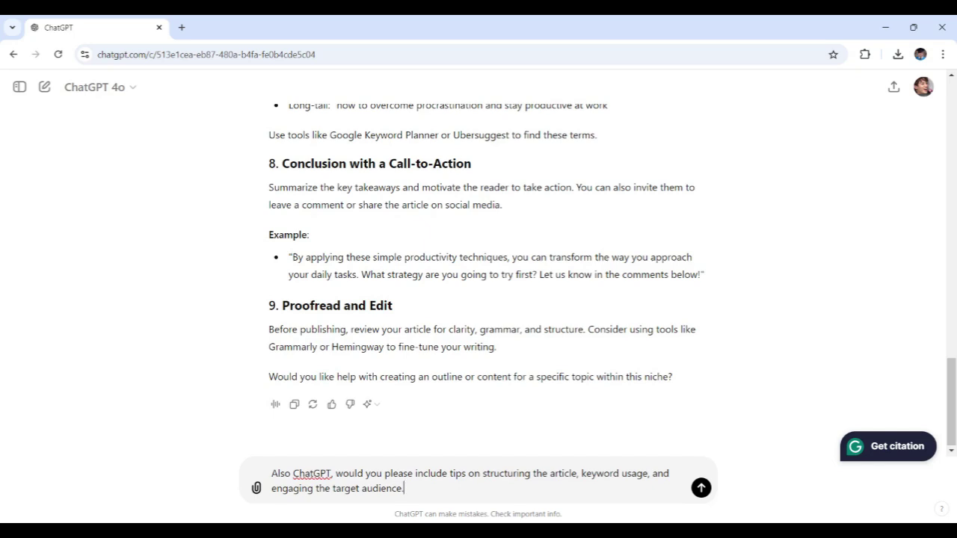
{"action": "key", "text": "Return"}
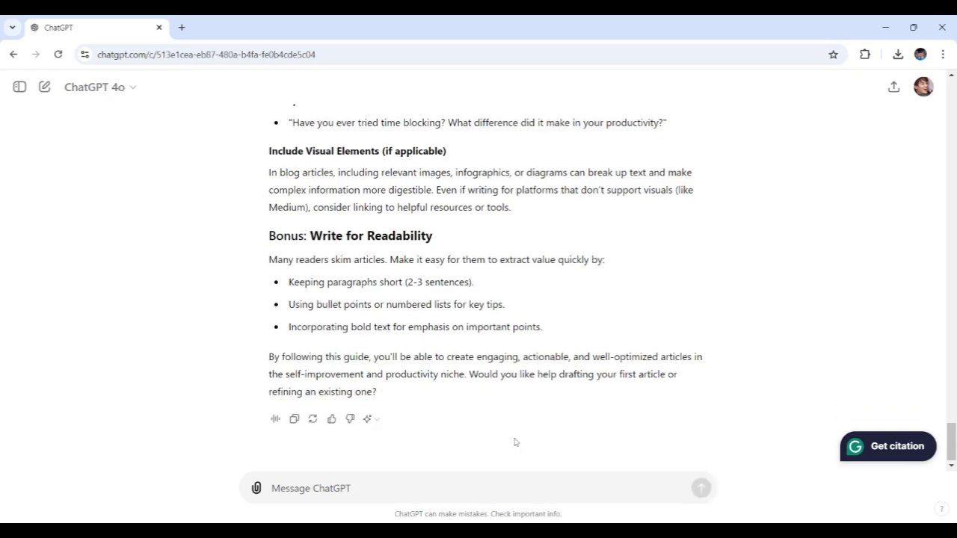
Review the article structuring advice in the new response, covering the title, introduction, body and conclusion.
{"action": "scroll", "coordinate": [513, 410], "scroll_direction": "up", "scroll_amount": 10}
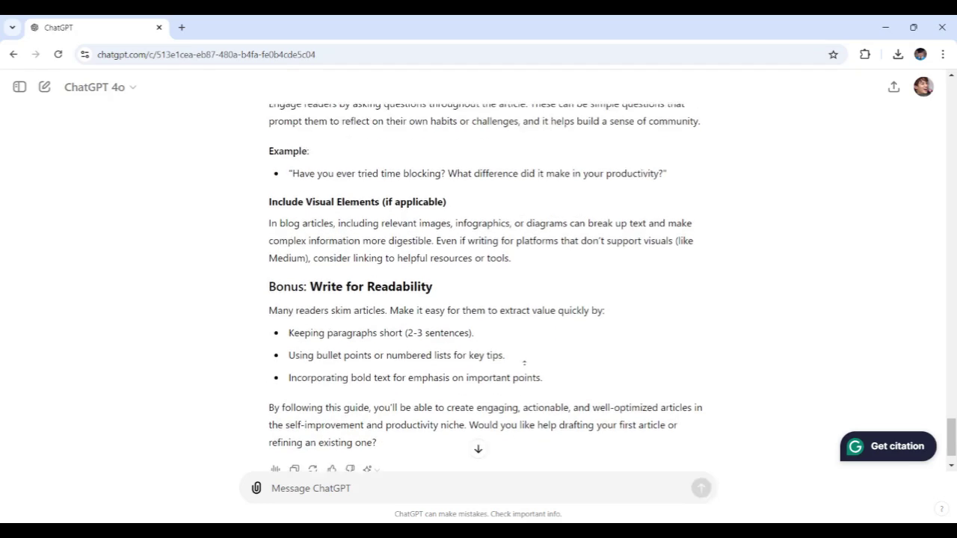
{"action": "scroll", "coordinate": [506, 357], "scroll_direction": "up", "scroll_amount": 10}
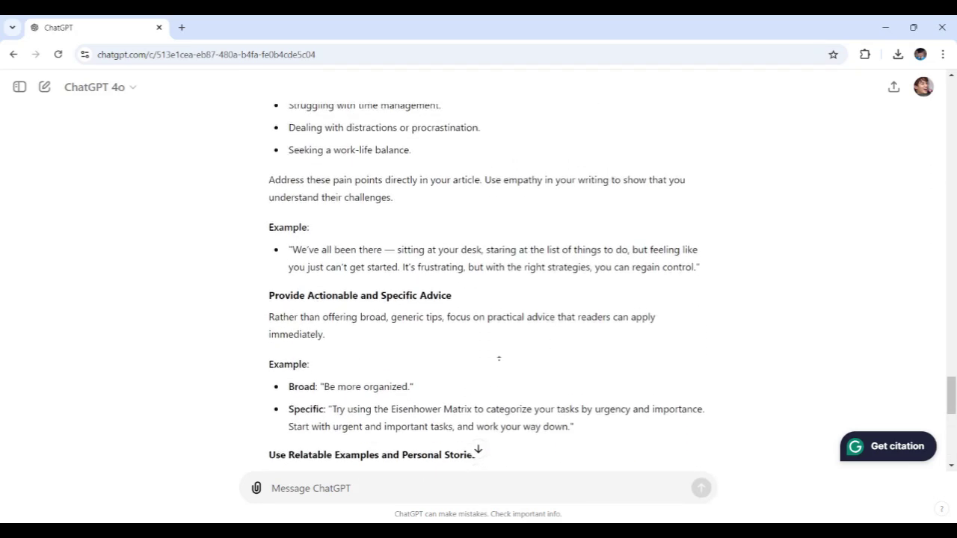
{"action": "scroll", "coordinate": [505, 325], "scroll_direction": "up", "scroll_amount": 5}
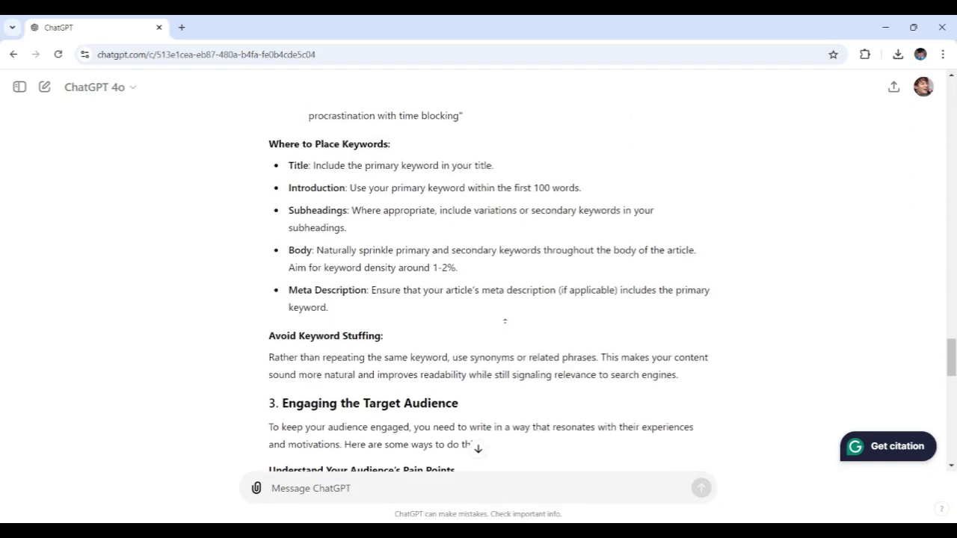
{"action": "scroll", "coordinate": [498, 351], "scroll_direction": "up", "scroll_amount": 10}
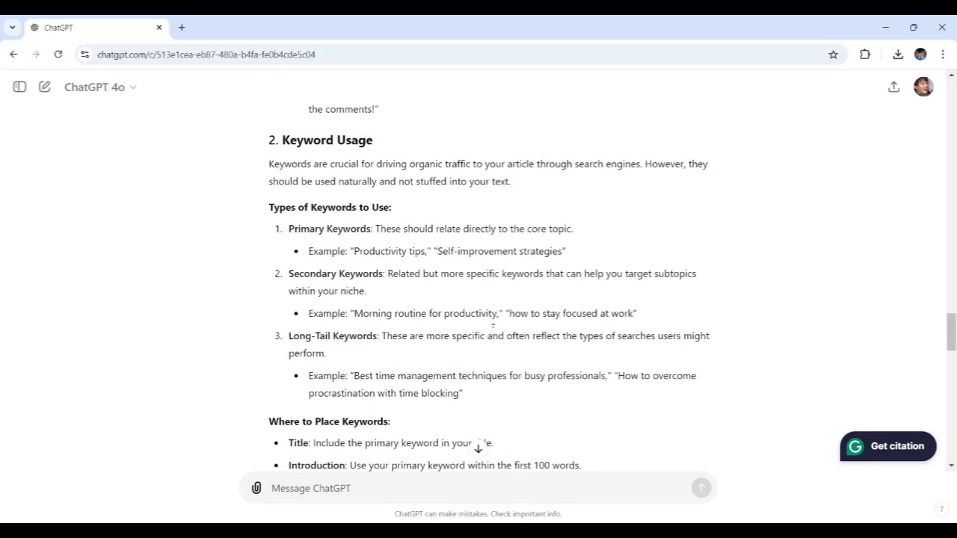
{"action": "scroll", "coordinate": [494, 300], "scroll_direction": "up", "scroll_amount": 10}
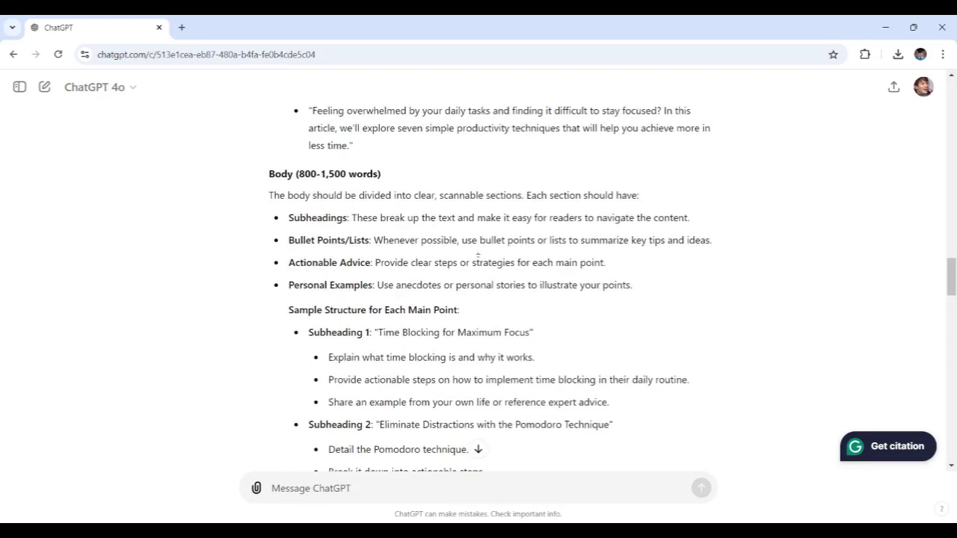
{"action": "scroll", "coordinate": [484, 267], "scroll_direction": "down", "scroll_amount": 1}
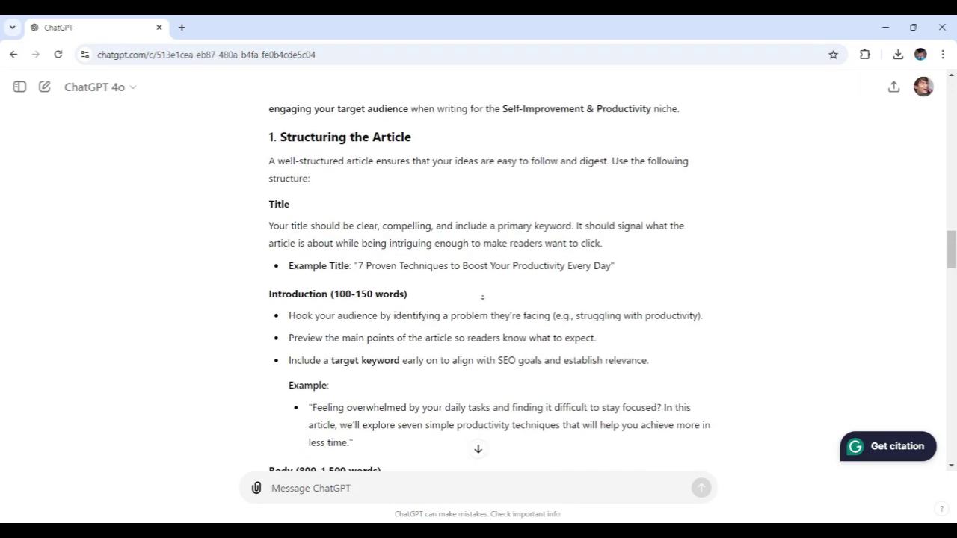
{"action": "scroll", "coordinate": [462, 296], "scroll_direction": "down", "scroll_amount": 3}
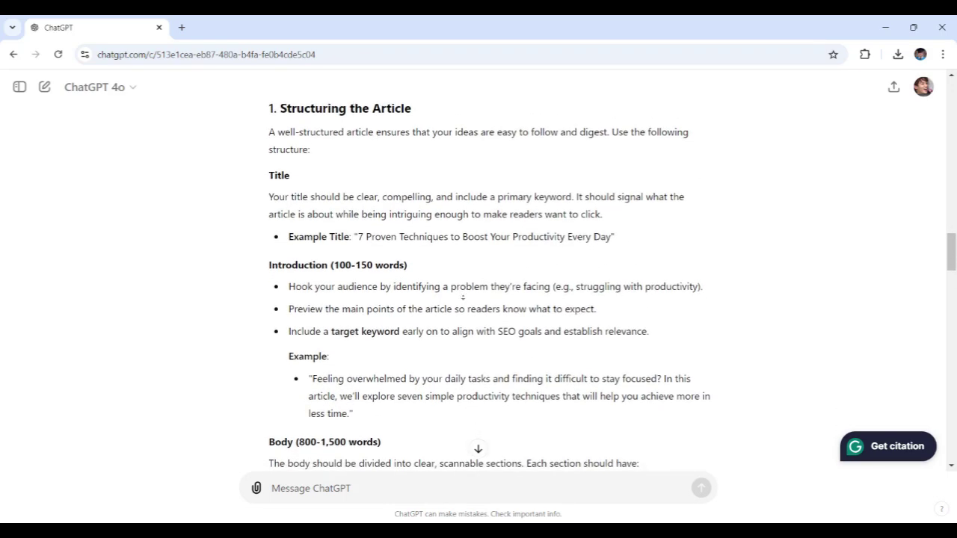
{"action": "scroll", "coordinate": [467, 314], "scroll_direction": "down", "scroll_amount": 3}
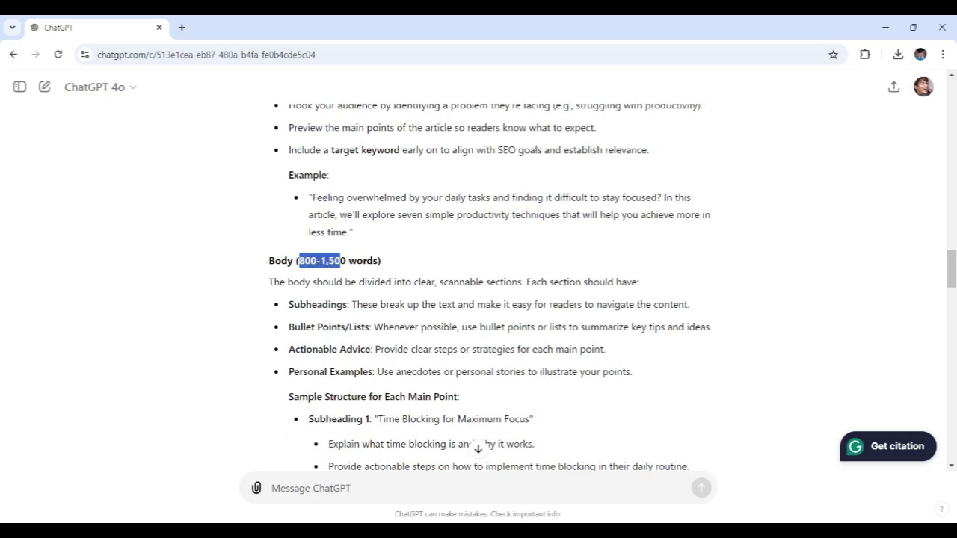
{"action": "scroll", "coordinate": [421, 281], "scroll_direction": "down", "scroll_amount": 15}
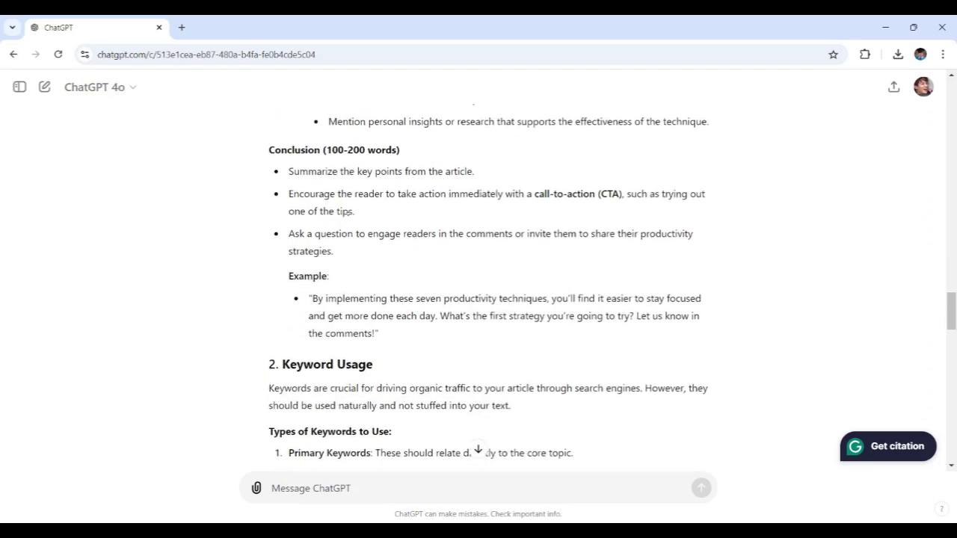
{"action": "scroll", "coordinate": [335, 271], "scroll_direction": "up", "scroll_amount": 4}
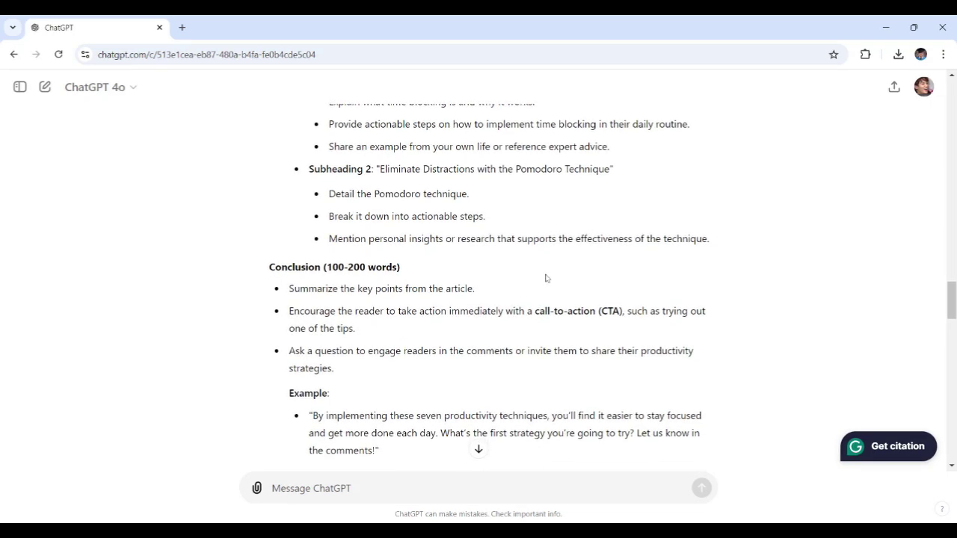
Read through the tips on keyword usage, engaging the target audience and writing for readability.
{"action": "scroll", "coordinate": [545, 278], "scroll_direction": "down", "scroll_amount": 5}
{"action": "scroll", "coordinate": [544, 319], "scroll_direction": "down", "scroll_amount": 6}
{"action": "scroll", "coordinate": [500, 398], "scroll_direction": "down", "scroll_amount": 5}
{"action": "scroll", "coordinate": [499, 402], "scroll_direction": "down", "scroll_amount": 5}
{"action": "scroll", "coordinate": [479, 285], "scroll_direction": "down", "scroll_amount": 5}
{"action": "left_click", "coordinate": [479, 449]}
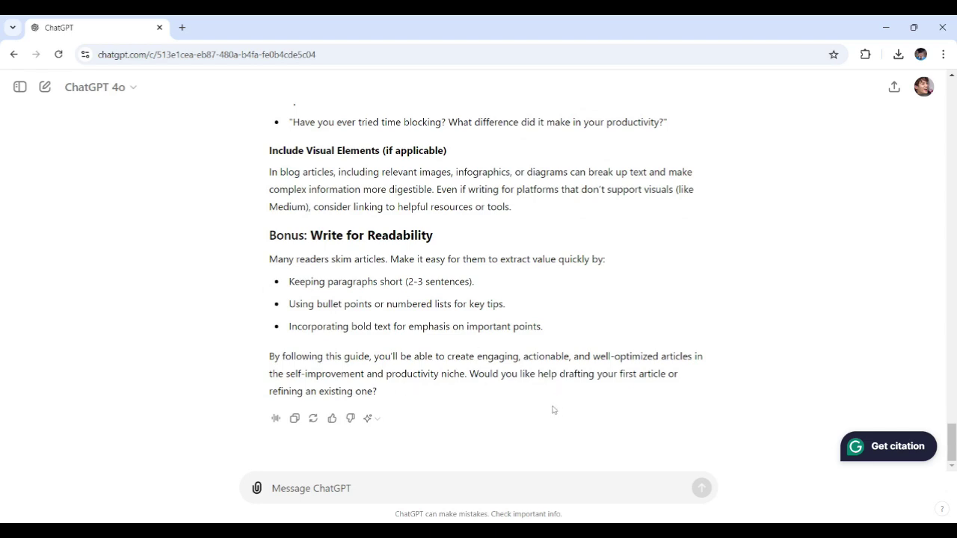
{"action": "scroll", "coordinate": [557, 359], "scroll_direction": "up", "scroll_amount": 3}
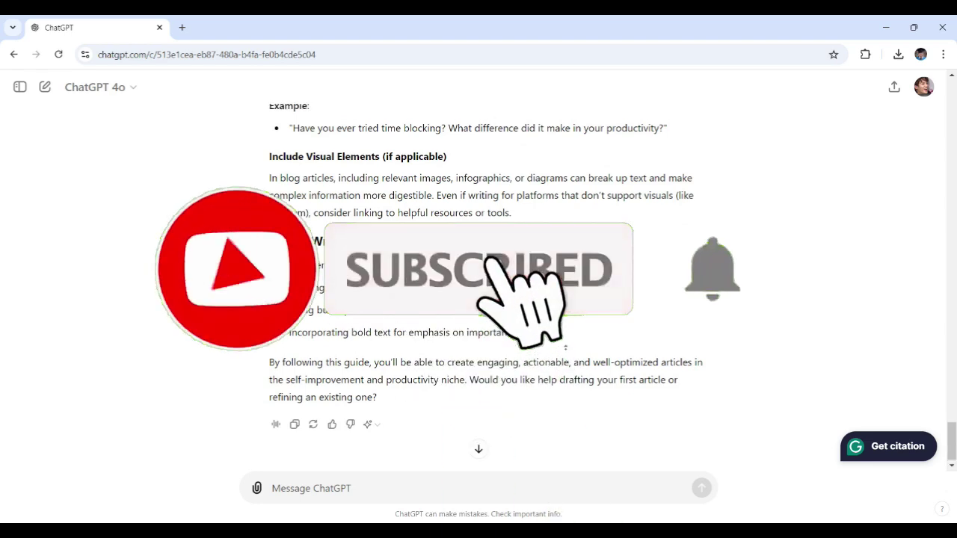
{"action": "scroll", "coordinate": [566, 334], "scroll_direction": "up", "scroll_amount": 15}
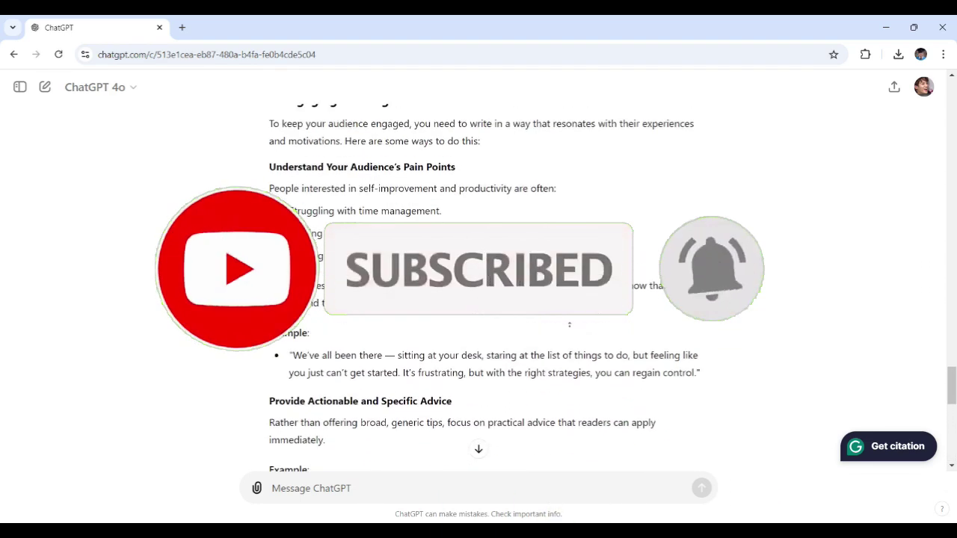
{"action": "scroll", "coordinate": [570, 326], "scroll_direction": "up", "scroll_amount": 15}
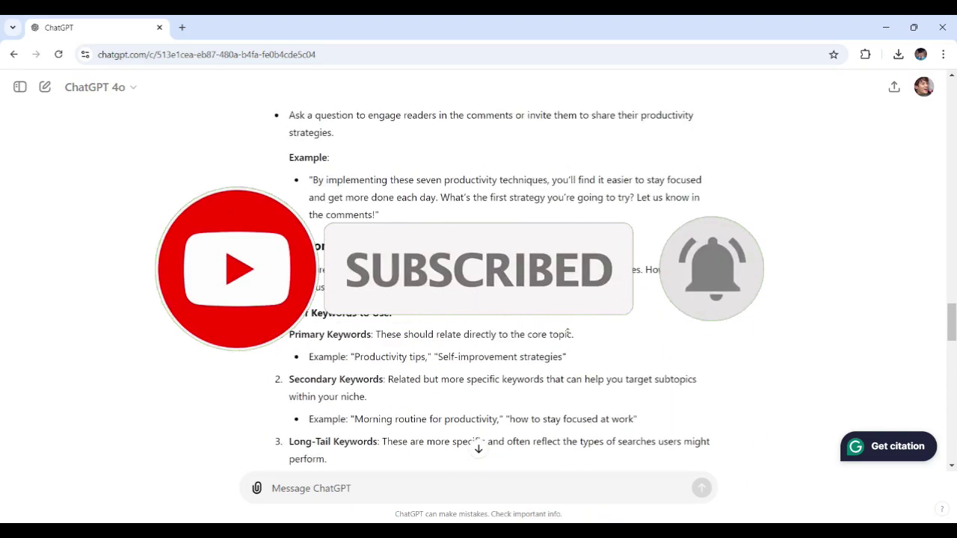
{"action": "scroll", "coordinate": [570, 328], "scroll_direction": "up", "scroll_amount": 15}
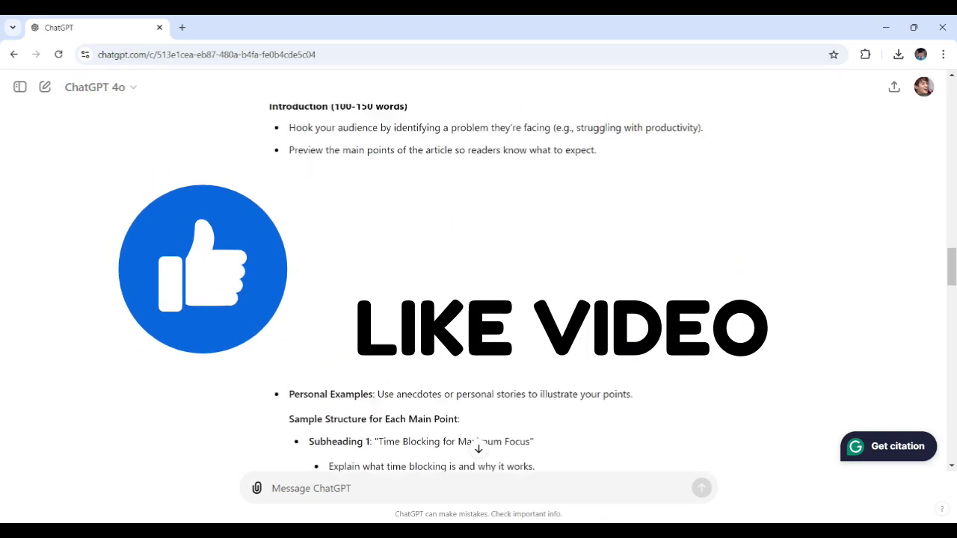
{"action": "scroll", "coordinate": [479, 284], "scroll_direction": "up", "scroll_amount": 10}
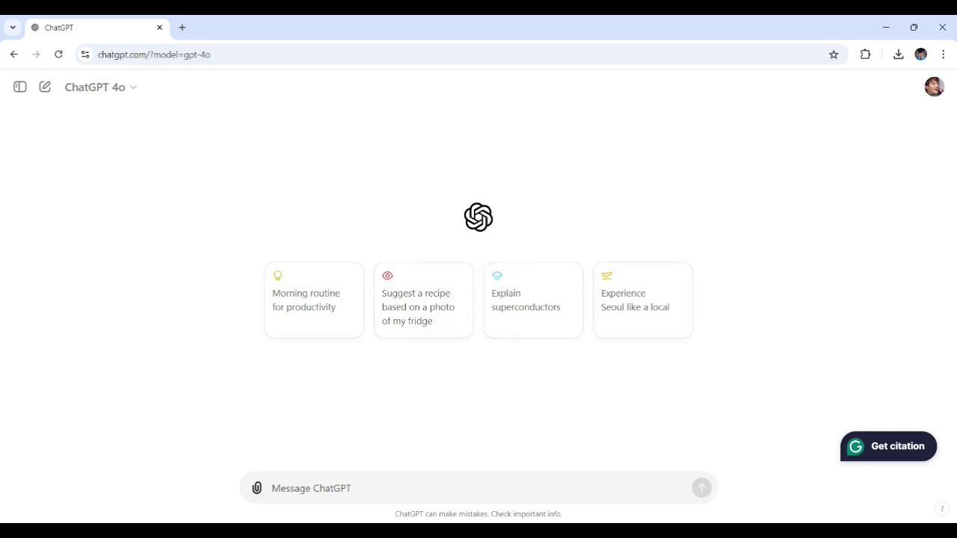
In a new chat, send a prompt asking how to optimize articles for SEO to increase visibility and maximize earnings.
{"action": "type", "text": "ChatGPT, how can I optimize my articles for SEO to increase visibility and maximize earnings?"}
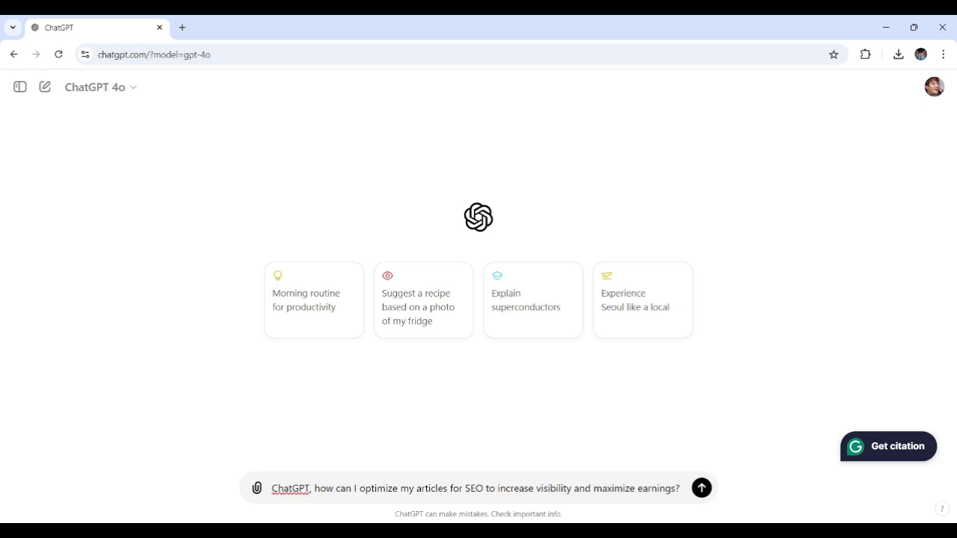
{"action": "key", "text": "shift+Right"}
{"action": "key", "text": "shift+Right"}
{"action": "key", "text": "shift+Right"}
{"action": "key", "text": "shift+Right"}
{"action": "key", "text": "shift+Right"}
{"action": "key", "text": "shift+Right"}
{"action": "key", "text": "shift+Right"}
{"action": "key", "text": "shift+Right"}
{"action": "key", "text": "shift+Right"}
{"action": "key", "text": "shift+Right"}
{"action": "key", "text": "shift+Right"}
{"action": "key", "text": "shift+Right"}
{"action": "key", "text": "shift+Right"}
{"action": "key", "text": "shift+Right"}
{"action": "key", "text": "shift+Right"}
{"action": "key", "text": "shift+Right"}
{"action": "key", "text": "shift+Right"}
{"action": "key", "text": "shift+Right"}
{"action": "key", "text": "shift+Right"}
{"action": "key", "text": "shift+Right"}
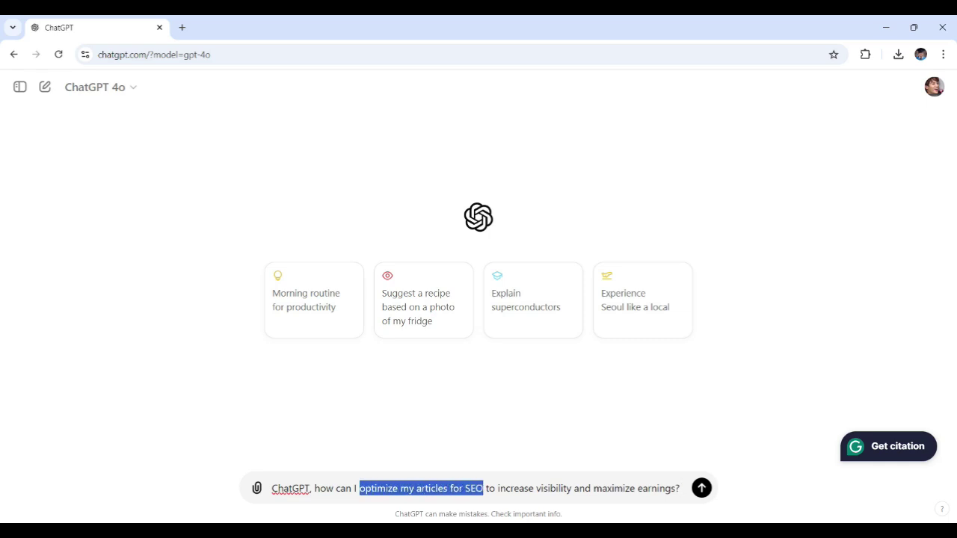
{"action": "left_click", "coordinate": [499, 489]}
{"action": "left_click_drag", "start_coordinate": [505, 489], "coordinate": [671, 488]}
{"action": "double_click", "coordinate": [410, 514]}
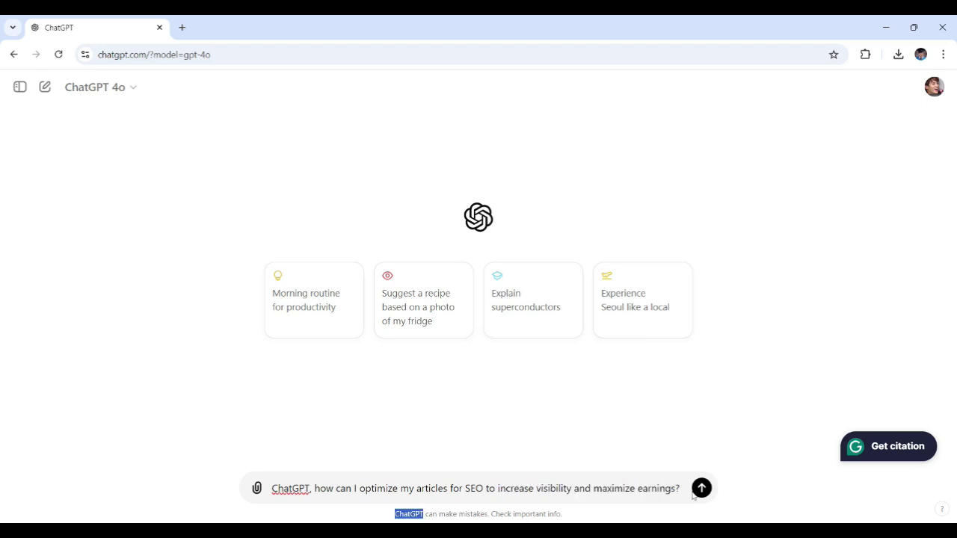
{"action": "triple_click", "coordinate": [660, 489]}
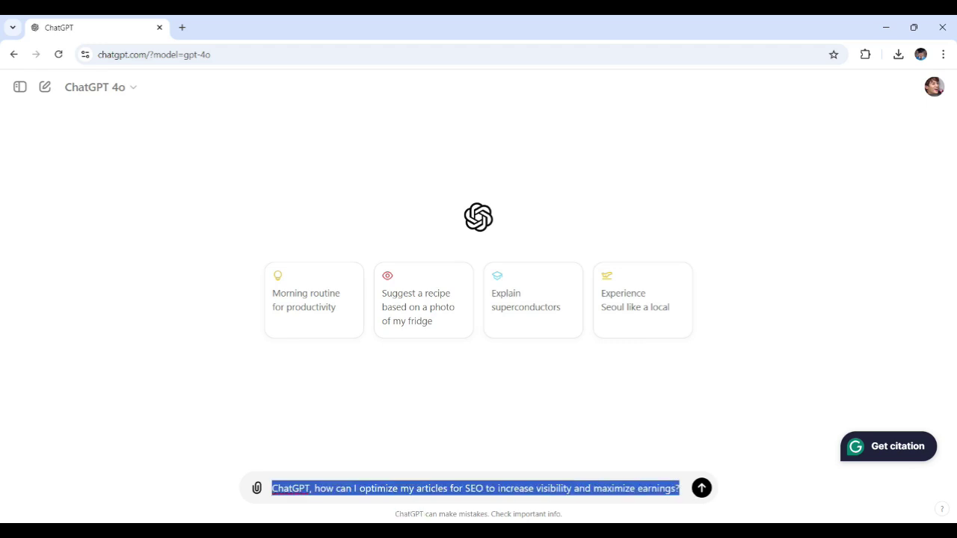
{"action": "left_click", "coordinate": [680, 488]}
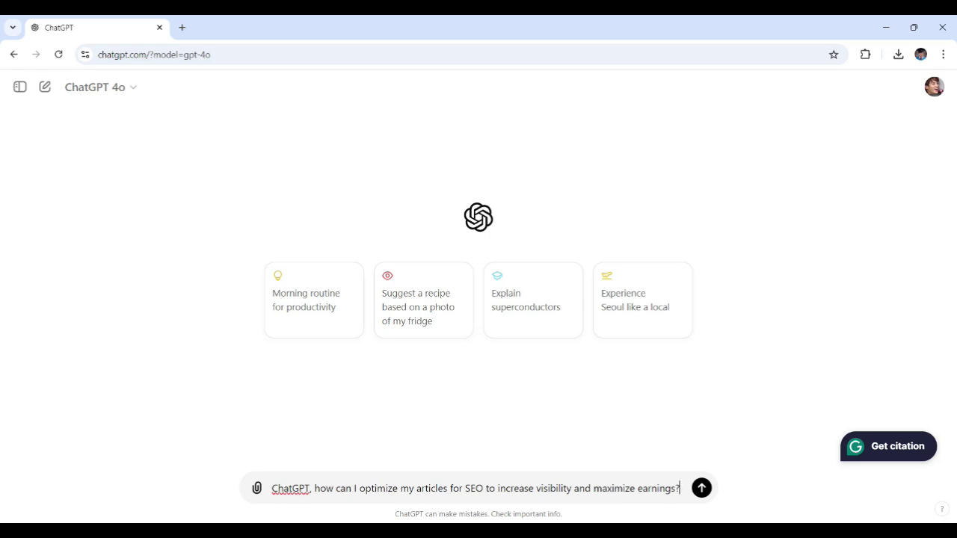
{"action": "key", "text": "Return"}
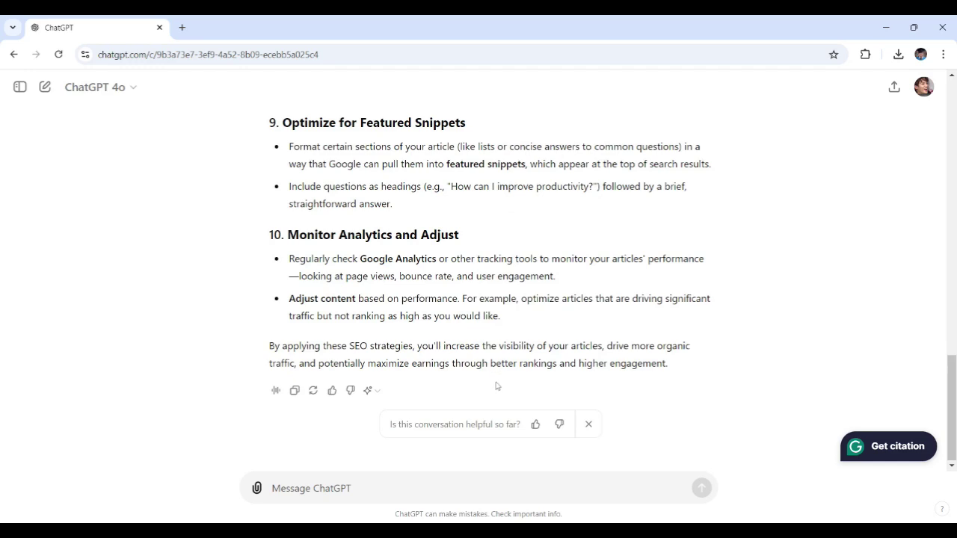
Review the SEO optimization strategies in the response, from analytics monitoring back up to keyword research.
{"action": "scroll", "coordinate": [494, 372], "scroll_direction": "up", "scroll_amount": 1}
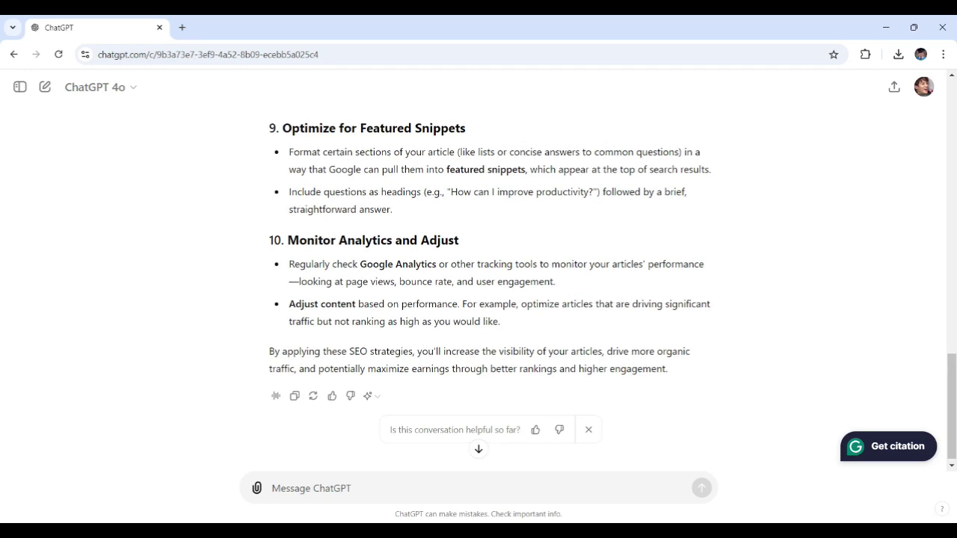
{"action": "scroll", "coordinate": [494, 369], "scroll_direction": "up", "scroll_amount": 3}
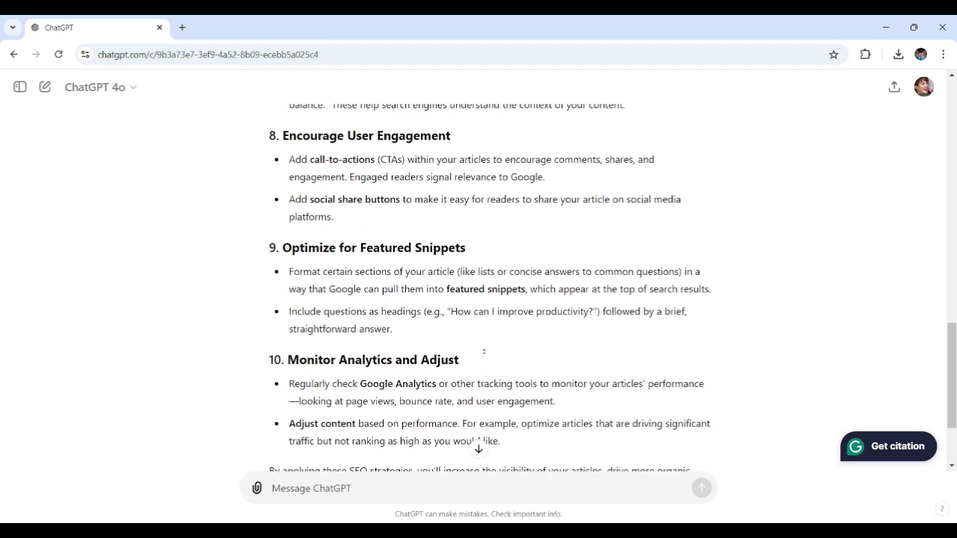
{"action": "scroll", "coordinate": [488, 331], "scroll_direction": "up", "scroll_amount": 2}
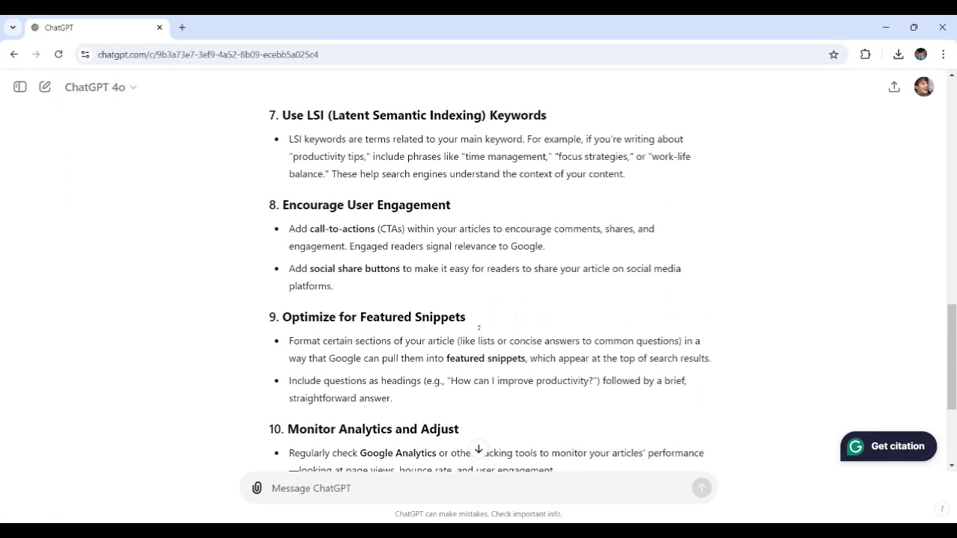
{"action": "scroll", "coordinate": [478, 326], "scroll_direction": "up", "scroll_amount": 3}
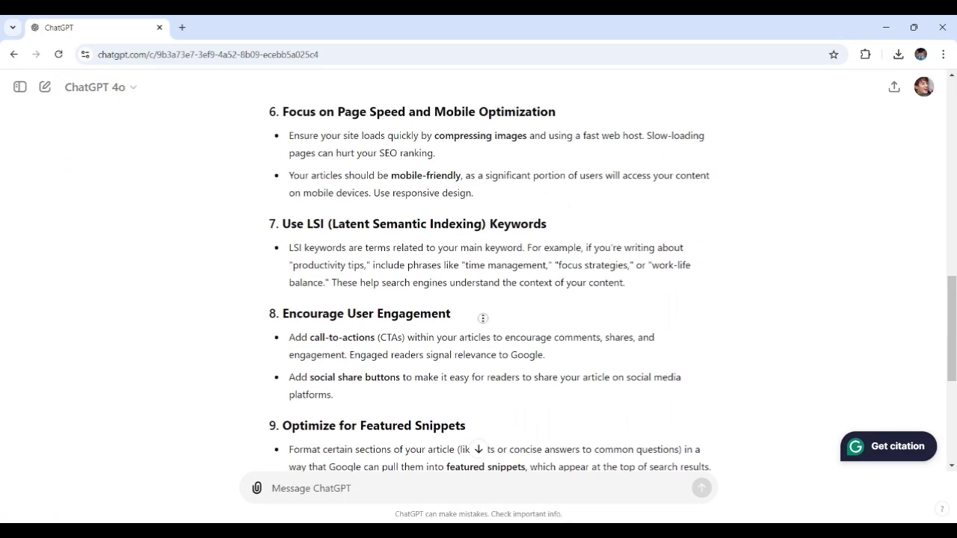
{"action": "scroll", "coordinate": [485, 297], "scroll_direction": "up", "scroll_amount": 4}
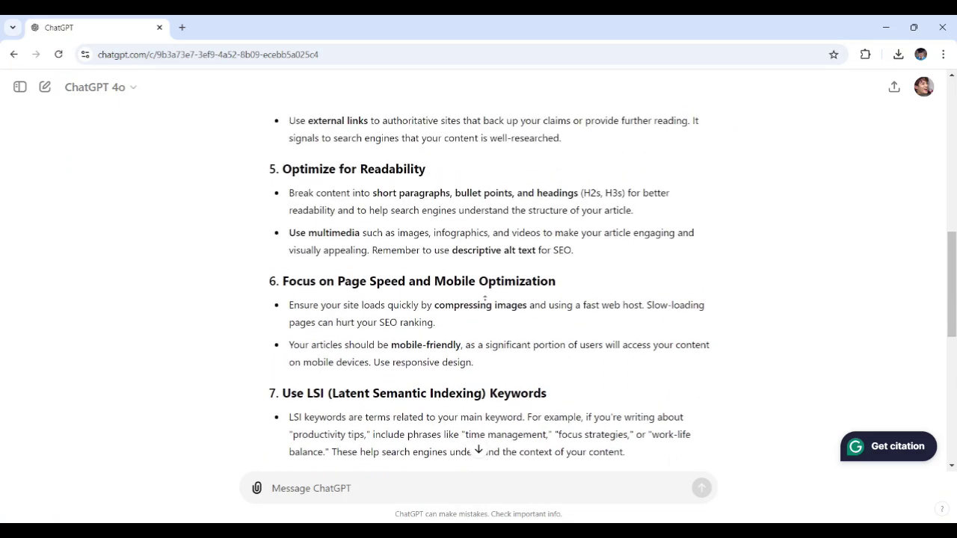
{"action": "scroll", "coordinate": [485, 306], "scroll_direction": "up", "scroll_amount": 2}
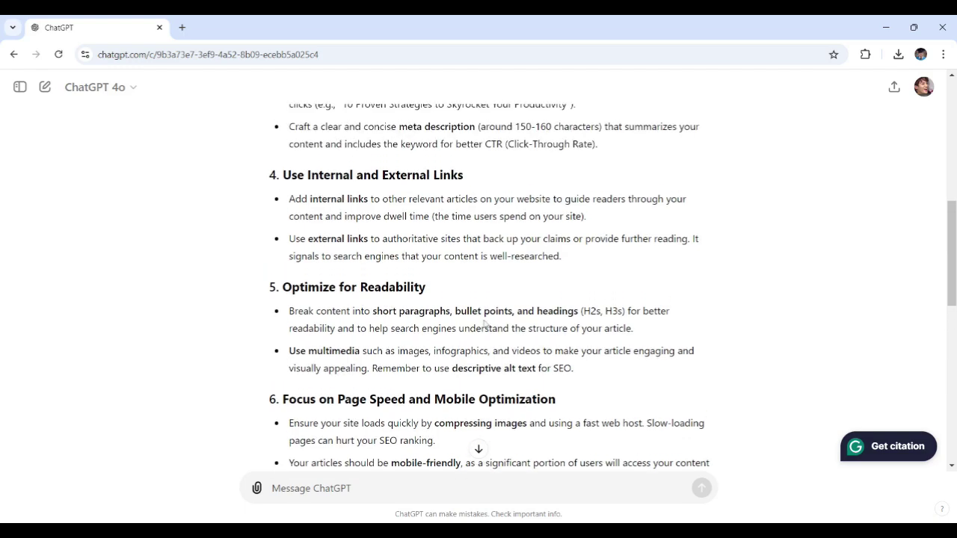
{"action": "scroll", "coordinate": [464, 298], "scroll_direction": "up", "scroll_amount": 4}
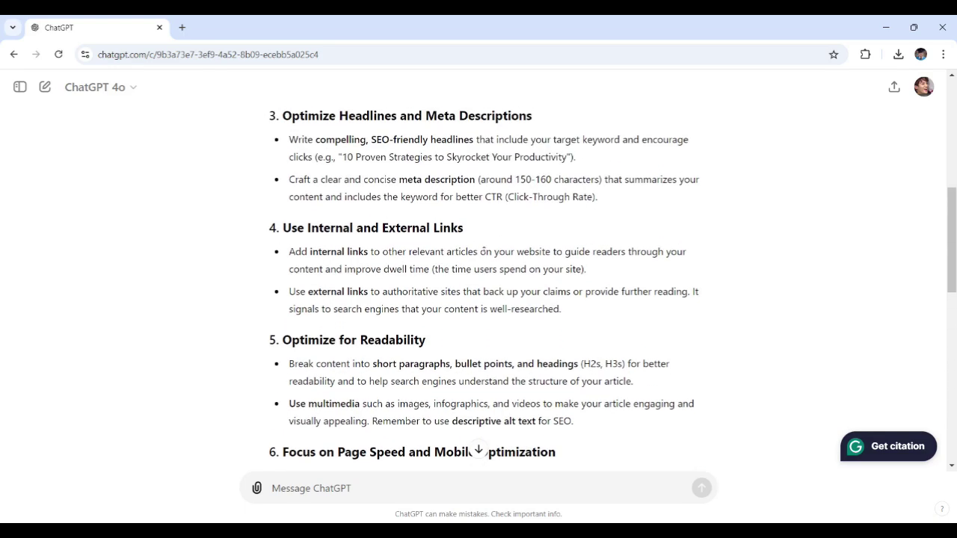
{"action": "scroll", "coordinate": [479, 241], "scroll_direction": "up", "scroll_amount": 2}
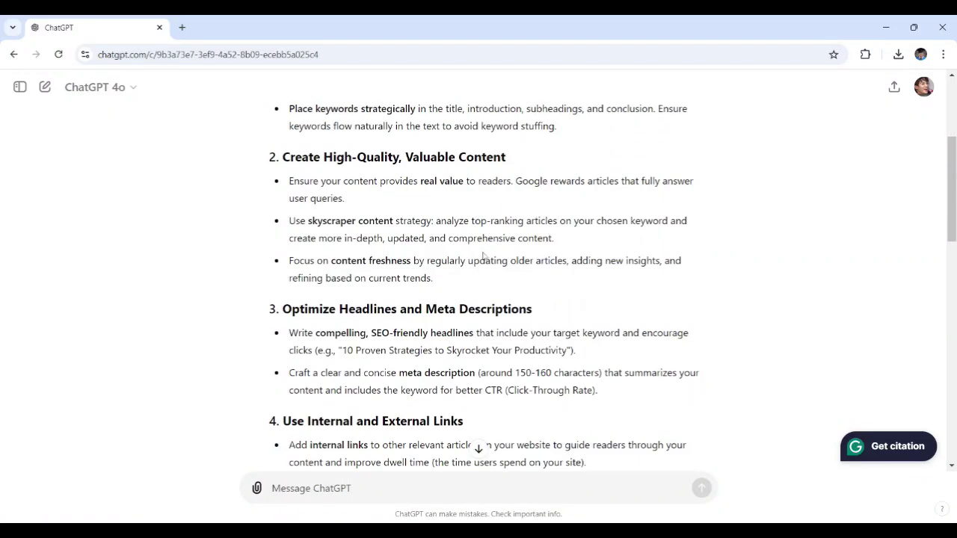
{"action": "scroll", "coordinate": [479, 259], "scroll_direction": "up", "scroll_amount": 3}
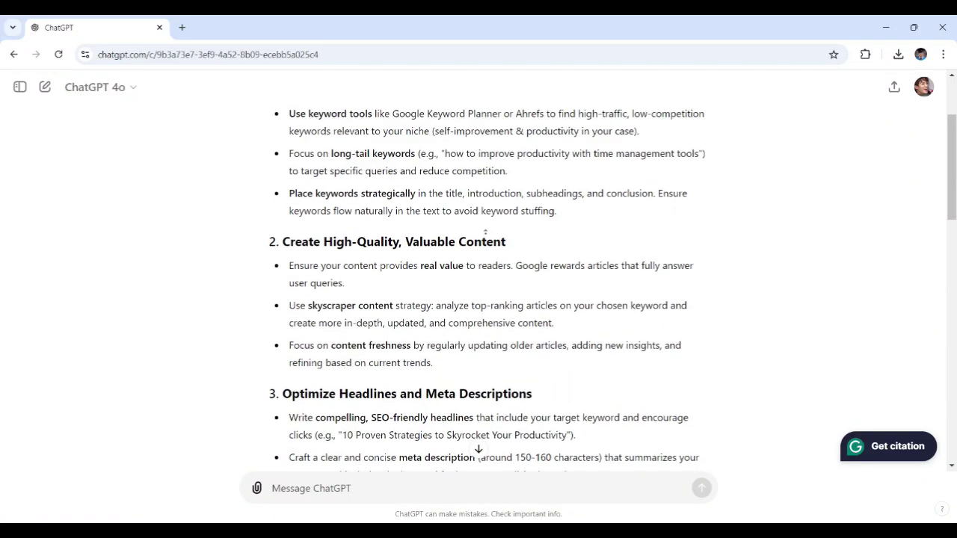
{"action": "scroll", "coordinate": [482, 233], "scroll_direction": "up", "scroll_amount": 3}
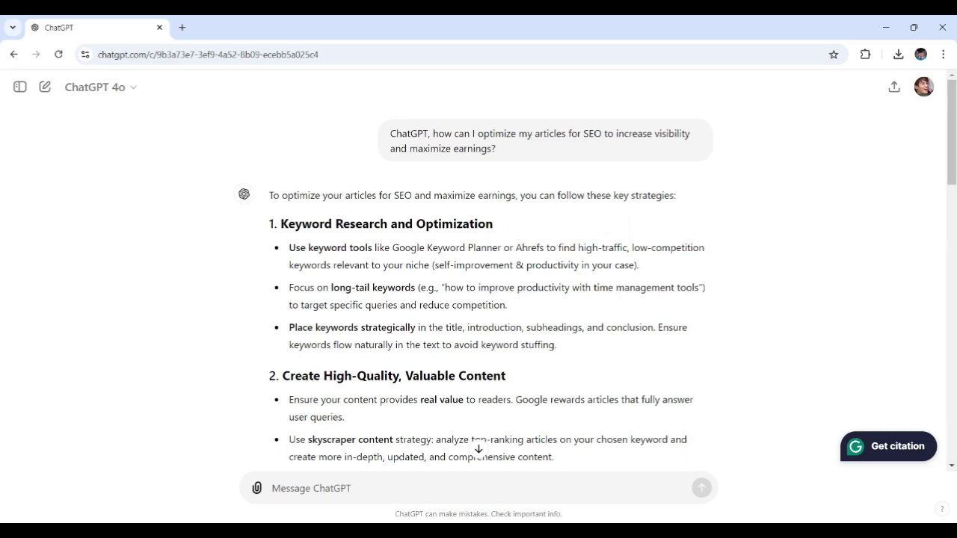
Send a follow-up prompt asking ChatGPT for specific strategies and examples of how to implement them effectively in writing.
{"action": "left_click", "coordinate": [478, 449]}
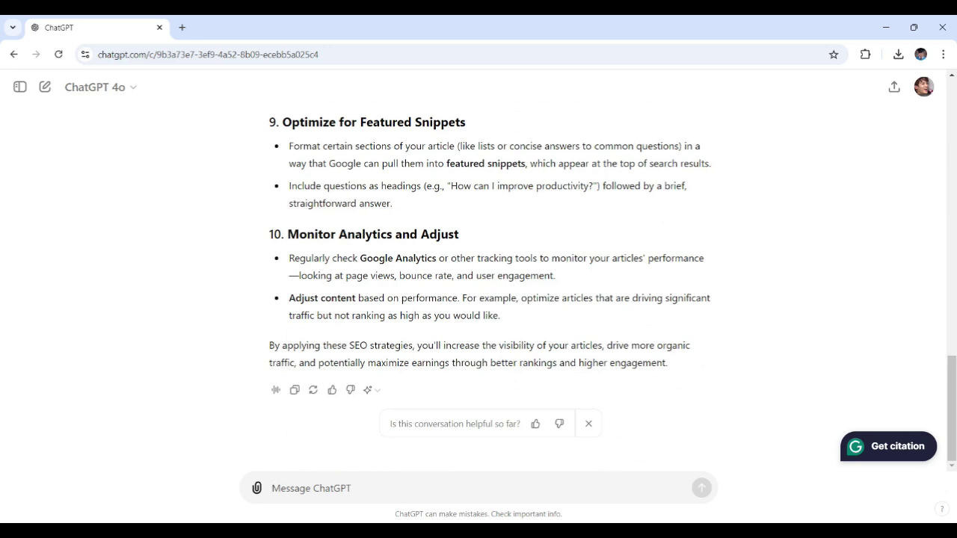
{"action": "scroll", "coordinate": [449, 399], "scroll_direction": "up", "scroll_amount": 20}
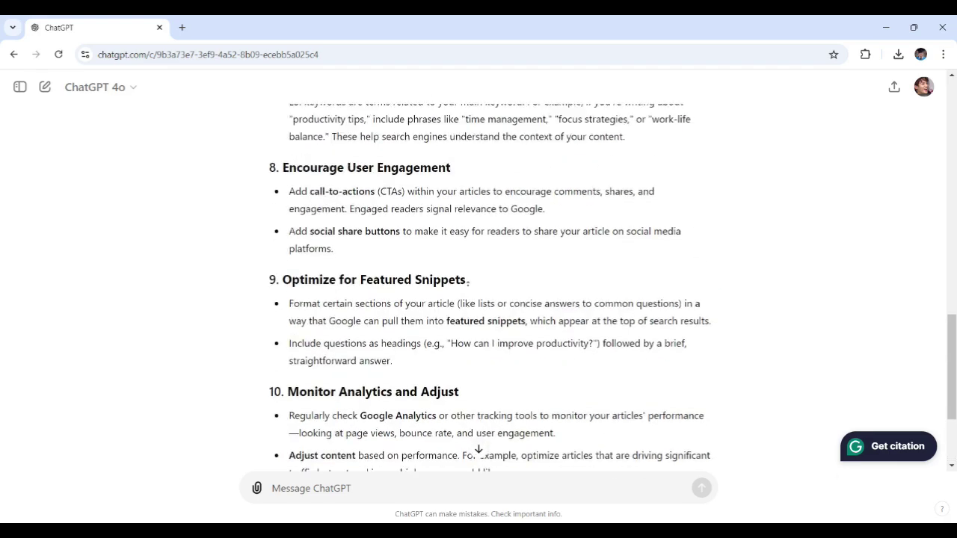
{"action": "scroll", "coordinate": [478, 449], "scroll_direction": "down", "scroll_amount": 20}
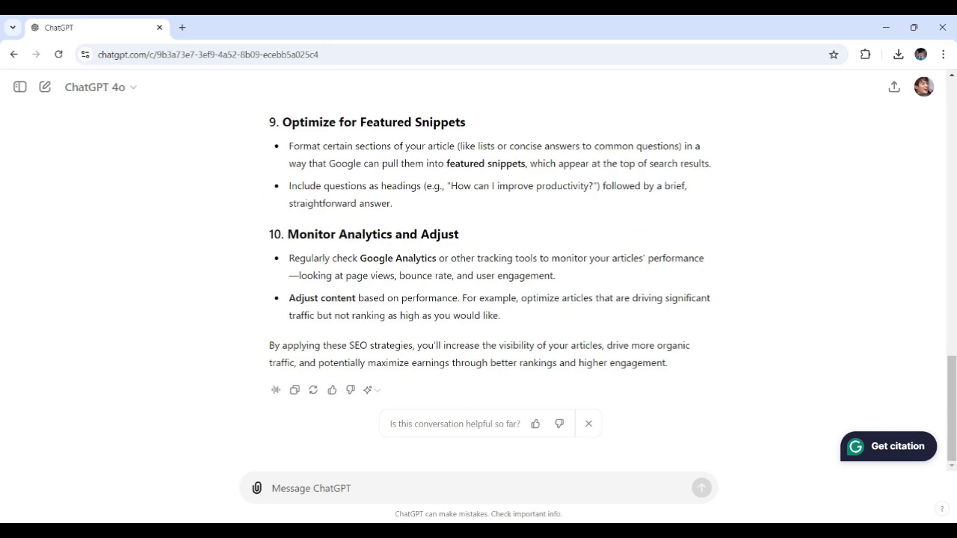
{"action": "left_click", "coordinate": [272, 491]}
{"action": "type", "text": "ChatGPT, can you provide me with specific strategies and examples of how to implement them effectively in my writing?"}
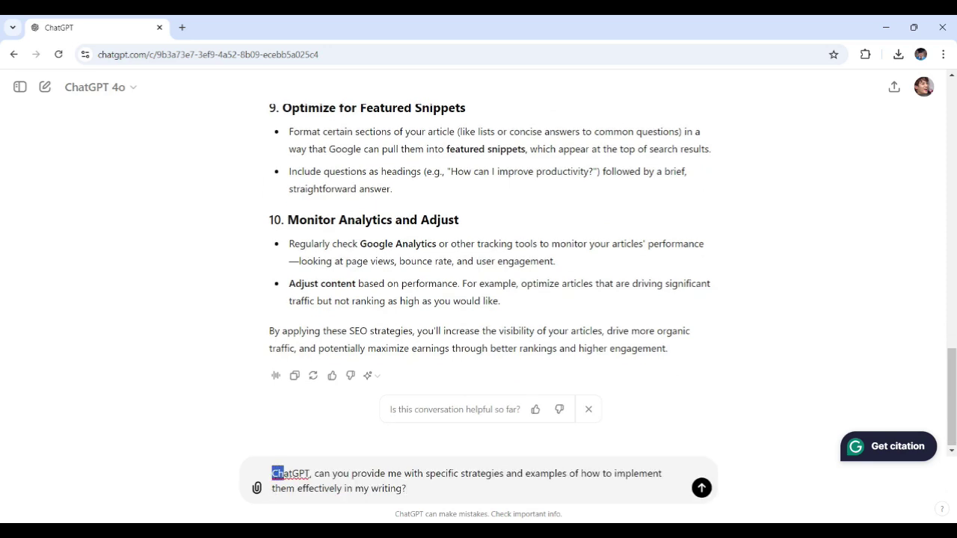
{"action": "left_click_drag", "start_coordinate": [272, 474], "coordinate": [531, 507]}
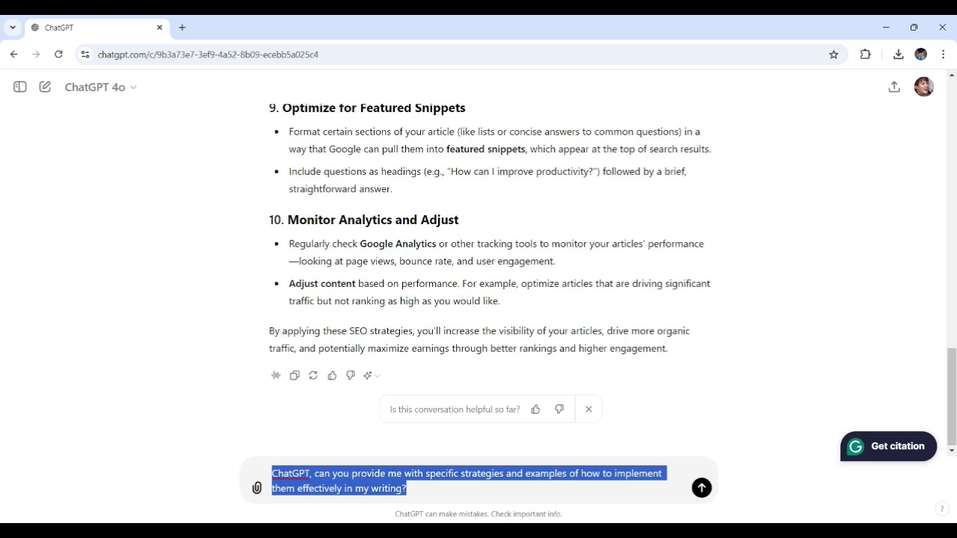
{"action": "left_click", "coordinate": [408, 488]}
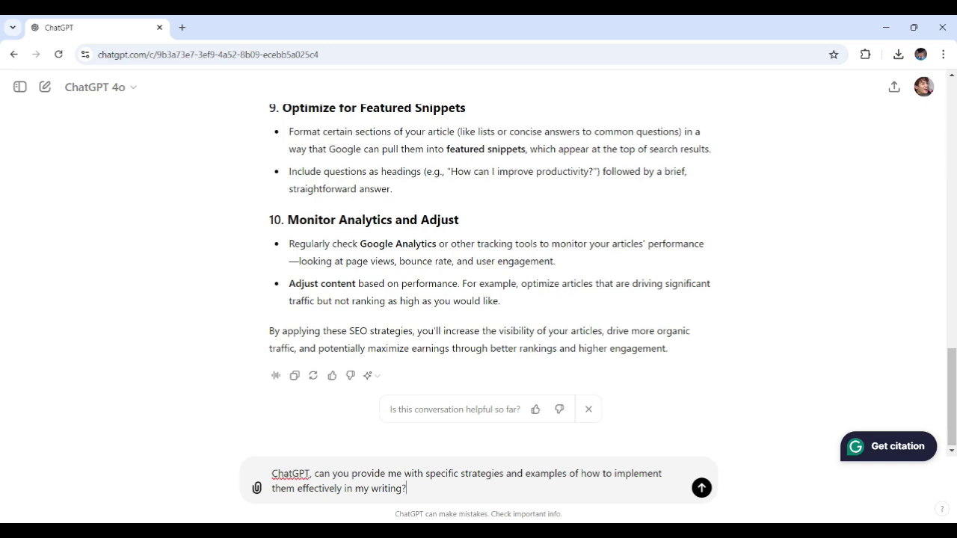
{"action": "key", "text": "Return"}
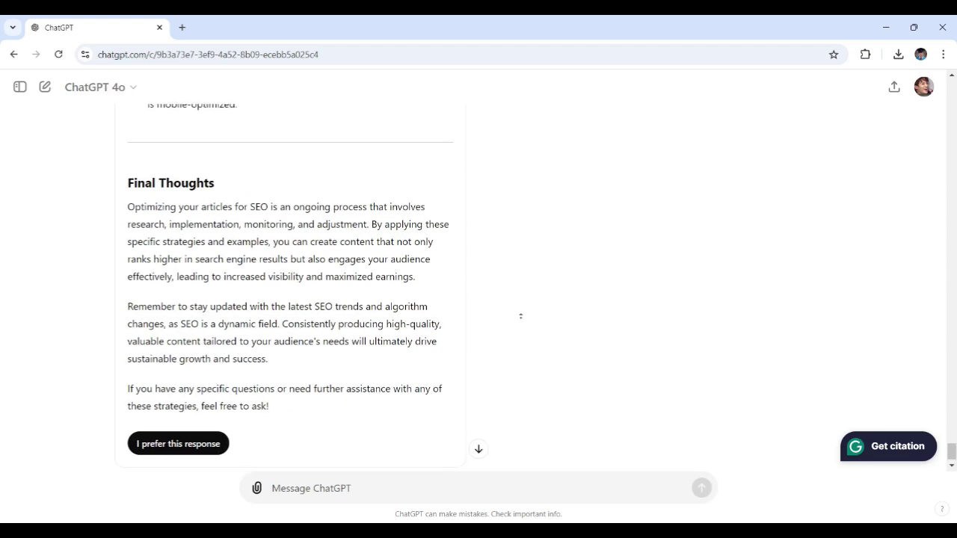
Look through the detailed SEO response from its final thoughts upward, covering conversions, email capture, analytics and the earlier strategies.
{"action": "scroll", "coordinate": [522, 305], "scroll_direction": "up", "scroll_amount": 10}
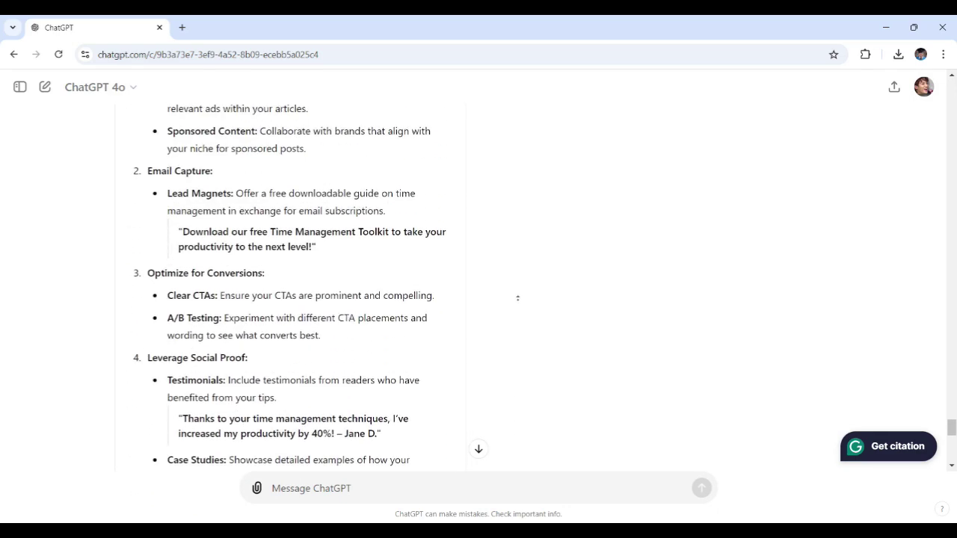
{"action": "scroll", "coordinate": [521, 305], "scroll_direction": "up", "scroll_amount": 6}
{"action": "scroll", "coordinate": [522, 294], "scroll_direction": "up", "scroll_amount": 3}
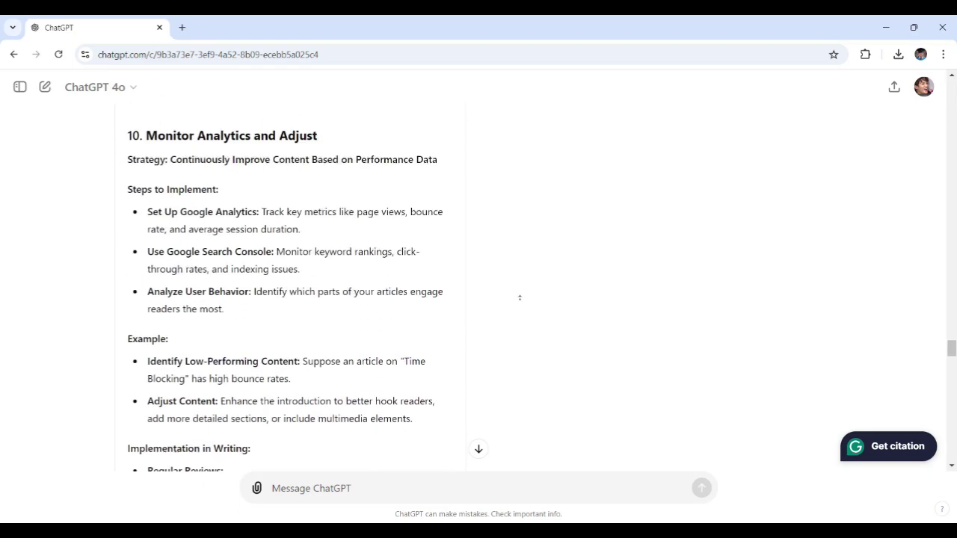
{"action": "scroll", "coordinate": [526, 287], "scroll_direction": "up", "scroll_amount": 14}
{"action": "scroll", "coordinate": [500, 291], "scroll_direction": "up", "scroll_amount": 10}
{"action": "scroll", "coordinate": [476, 251], "scroll_direction": "up", "scroll_amount": 10}
{"action": "scroll", "coordinate": [474, 254], "scroll_direction": "up", "scroll_amount": 10}
{"action": "scroll", "coordinate": [476, 255], "scroll_direction": "up", "scroll_amount": 10}
{"action": "scroll", "coordinate": [475, 256], "scroll_direction": "up", "scroll_amount": 10}
{"action": "scroll", "coordinate": [476, 256], "scroll_direction": "up", "scroll_amount": 10}
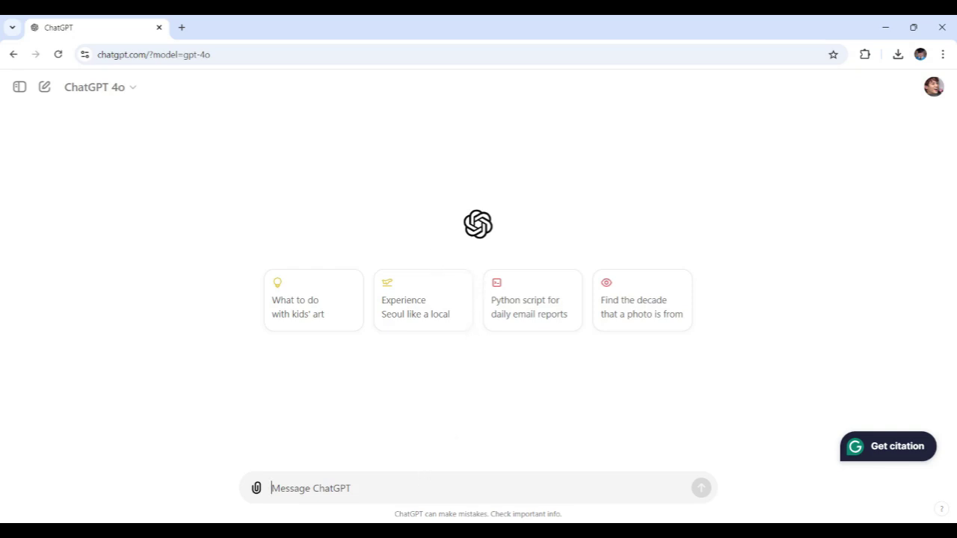
In the new chat, send a prompt asking how to find clients or platforms to monetize content with a few articles written.
{"action": "type", "text": "So ChatGPT, now that I have a few articles written, how can I find clients or platforms to monetize my content?"}
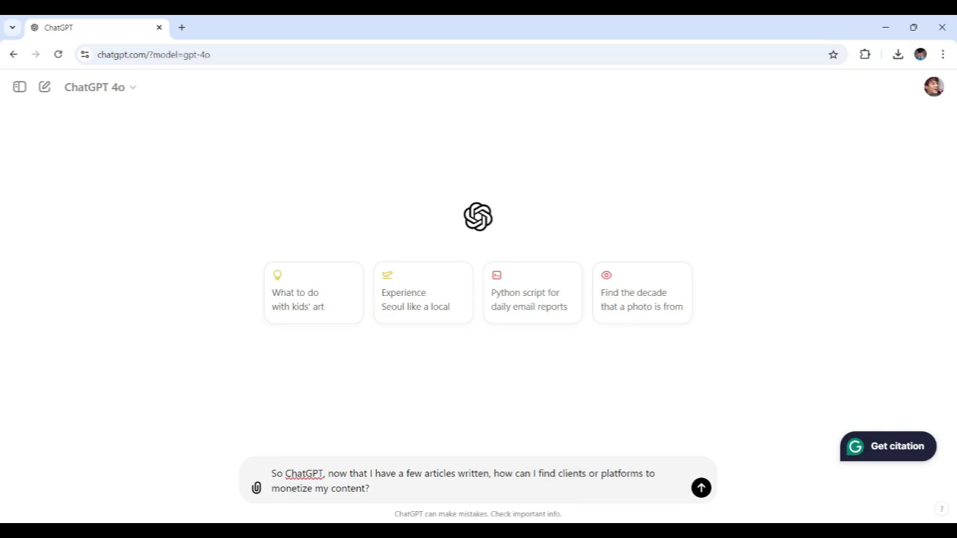
{"action": "left_click_drag", "start_coordinate": [407, 473], "coordinate": [491, 473]}
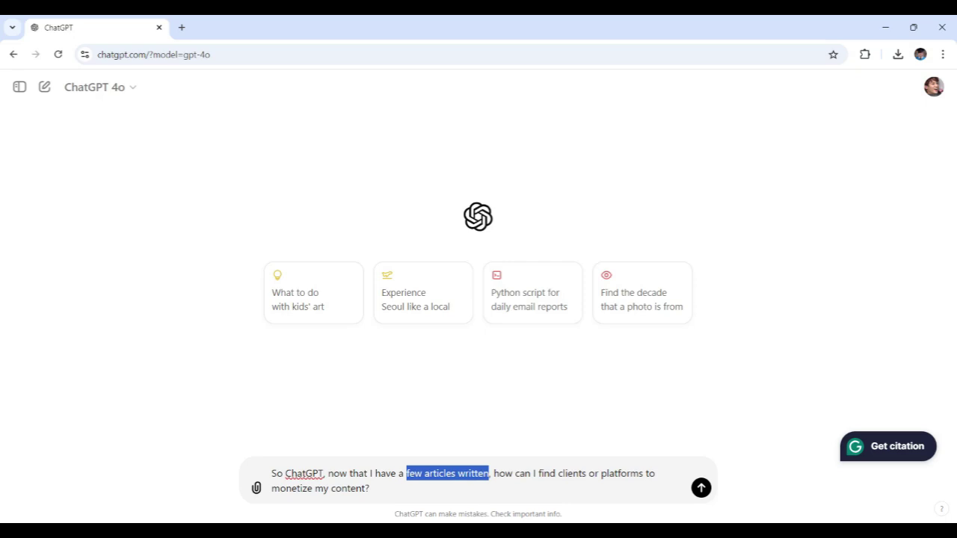
{"action": "double_click", "coordinate": [572, 473]}
{"action": "double_click", "coordinate": [621, 474]}
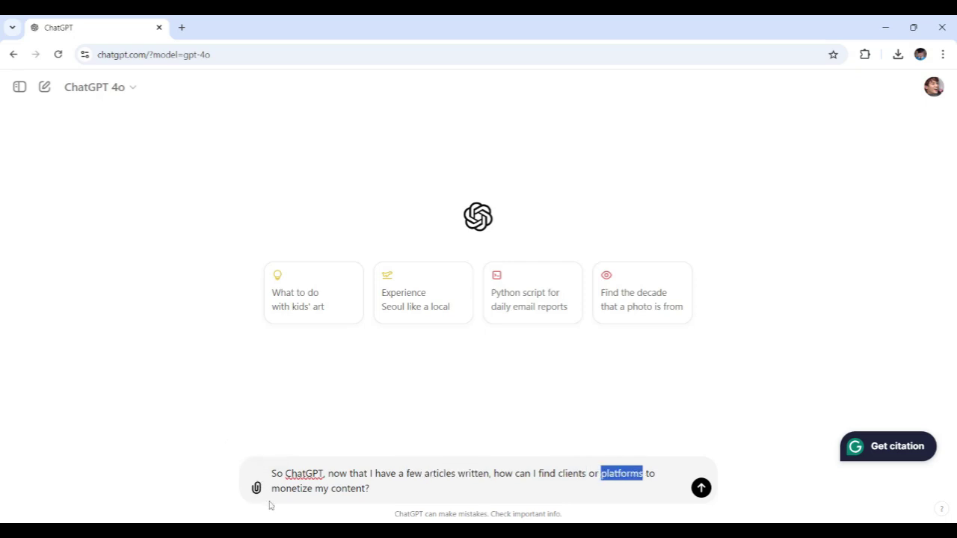
{"action": "left_click_drag", "start_coordinate": [271, 488], "coordinate": [365, 489]}
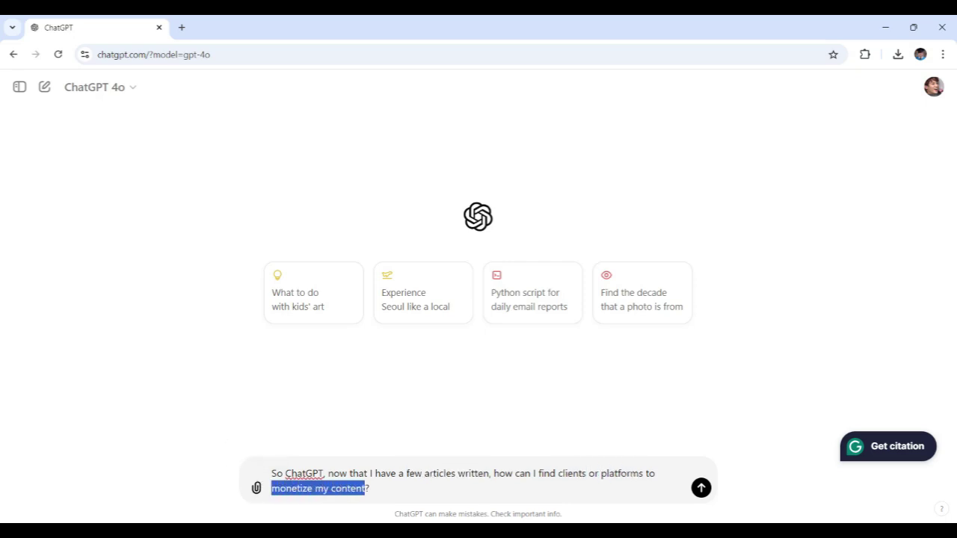
{"action": "double_click", "coordinate": [366, 489]}
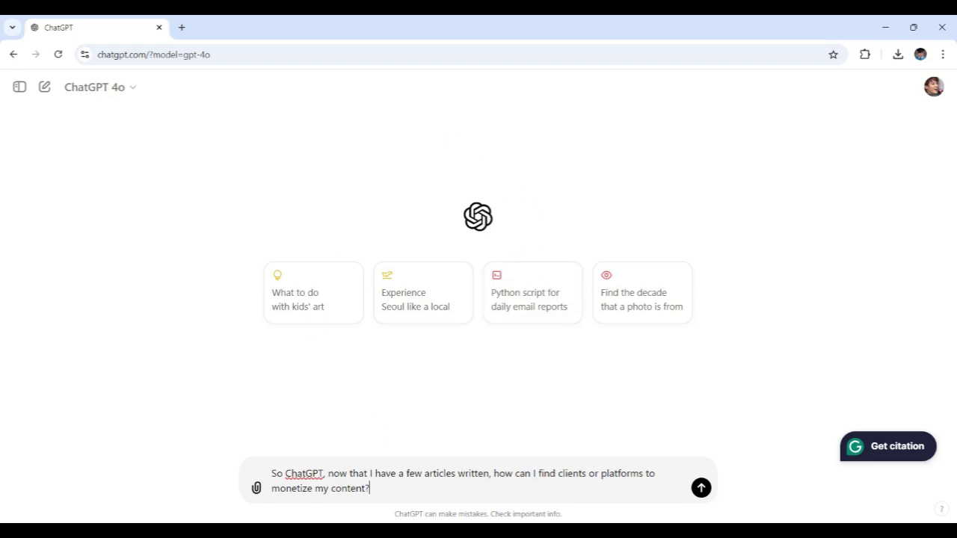
{"action": "key", "text": "ctrl+a"}
{"action": "left_click", "coordinate": [370, 488]}
{"action": "key", "text": "Return"}
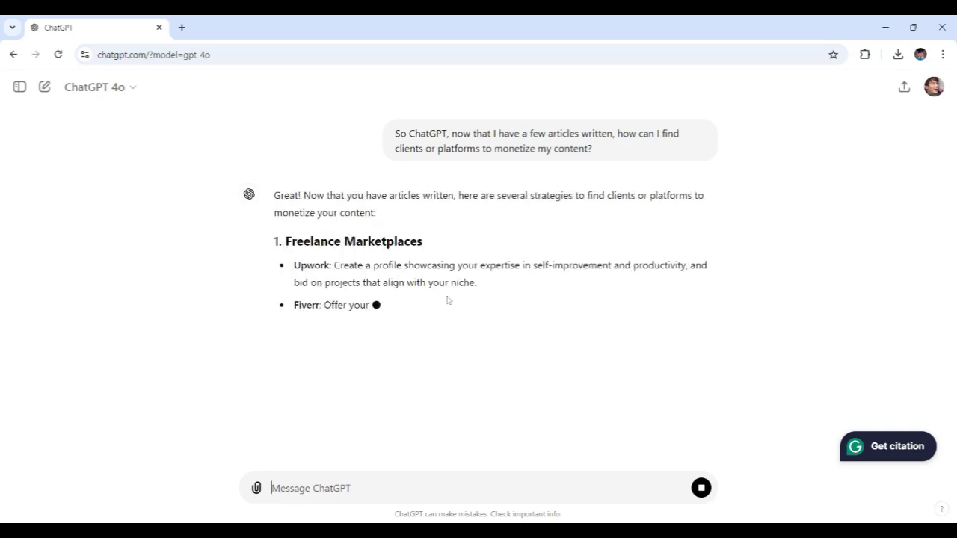
Read the monetization suggestions, focusing on freelance marketplaces, Facebook groups and starting a blog.
{"action": "left_click_drag", "start_coordinate": [290, 241], "coordinate": [439, 237]}
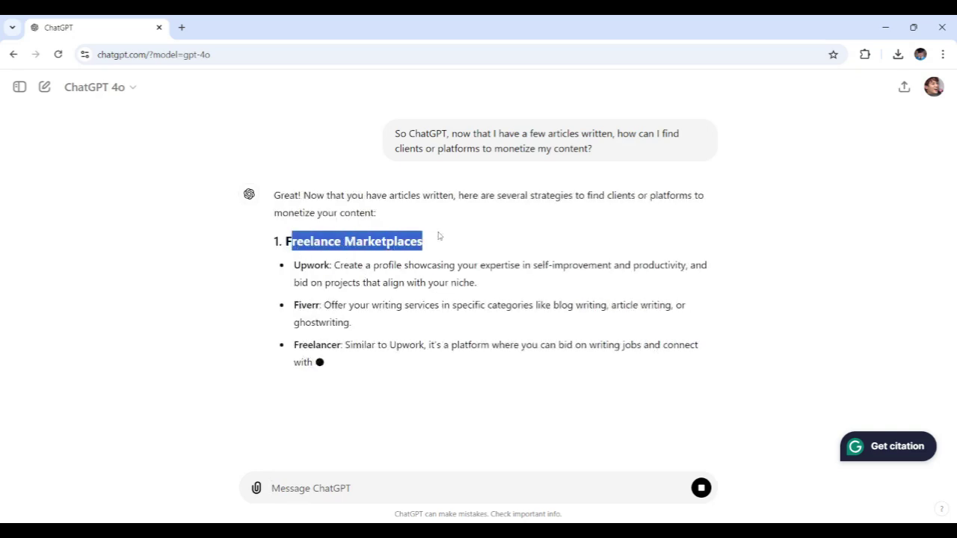
{"action": "left_click", "coordinate": [305, 215]}
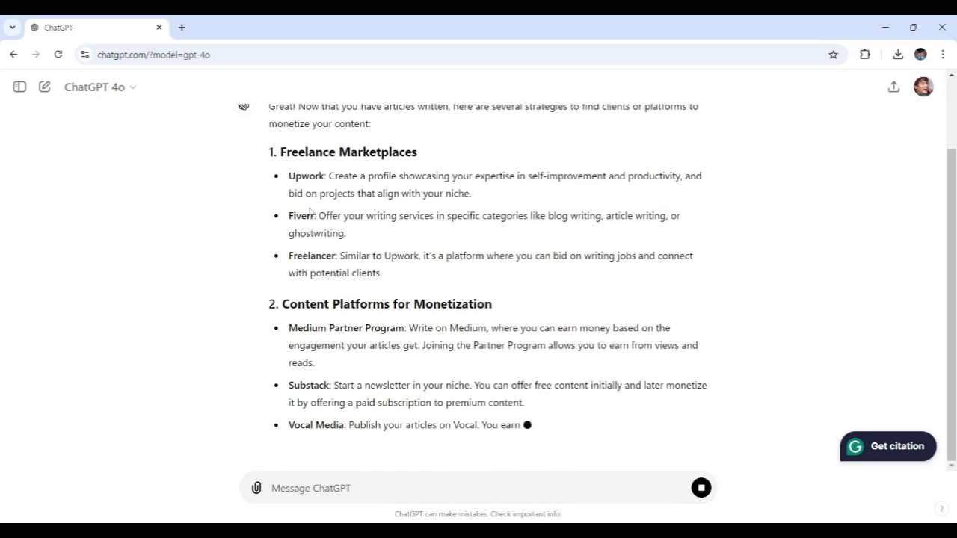
{"action": "double_click", "coordinate": [302, 216]}
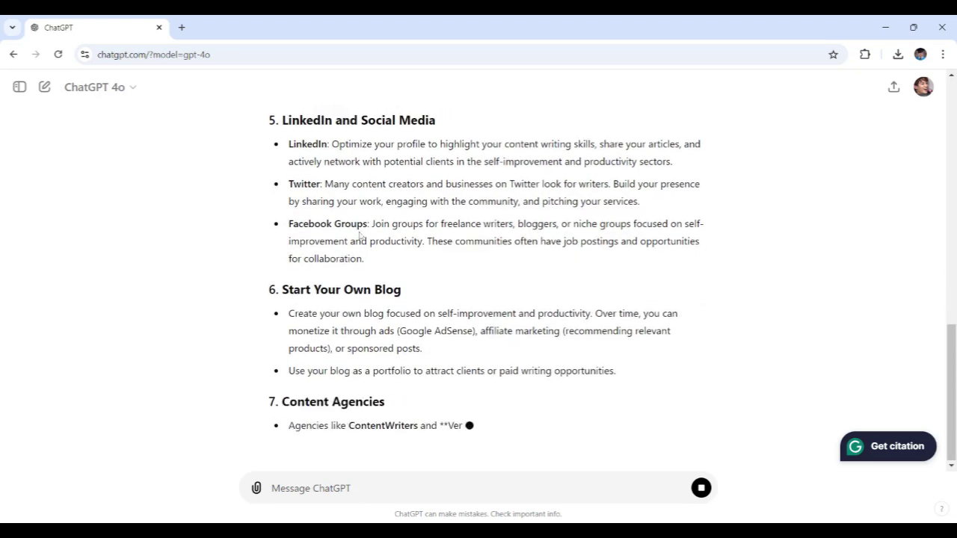
{"action": "left_click_drag", "start_coordinate": [380, 241], "coordinate": [397, 205]}
{"action": "left_click_drag", "start_coordinate": [380, 242], "coordinate": [291, 209]}
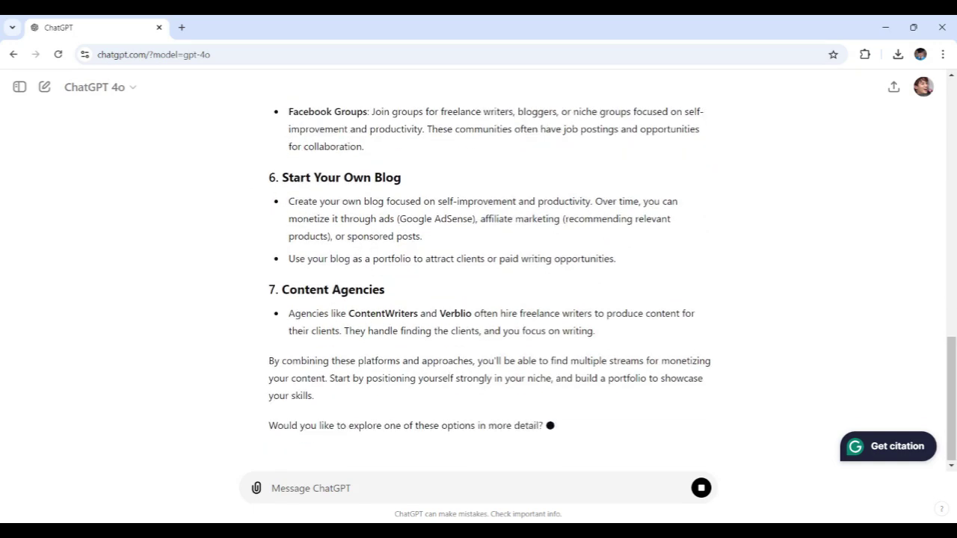
{"action": "left_click_drag", "start_coordinate": [378, 149], "coordinate": [285, 116]}
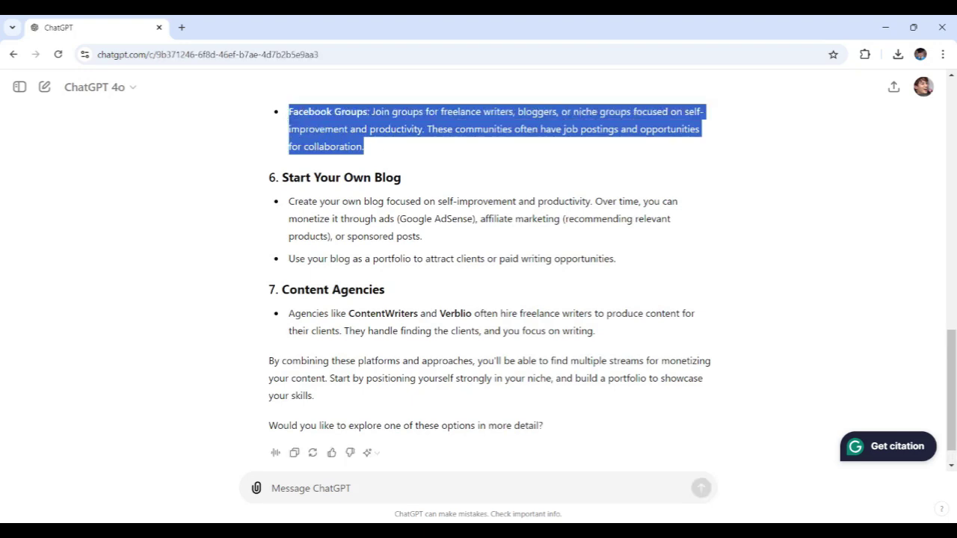
{"action": "scroll", "coordinate": [430, 193], "scroll_direction": "up", "scroll_amount": 1}
{"action": "left_click_drag", "start_coordinate": [372, 188], "coordinate": [290, 153]}
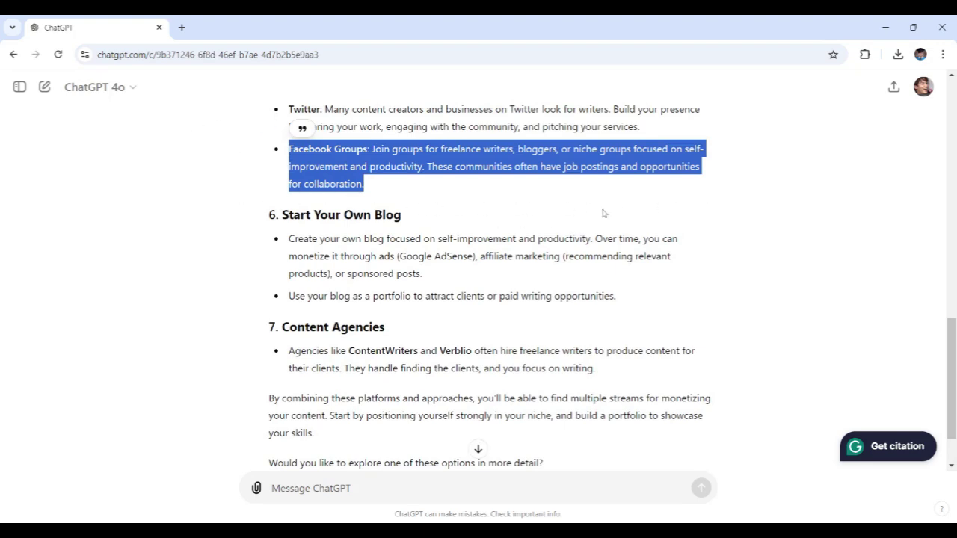
{"action": "left_click", "coordinate": [544, 205]}
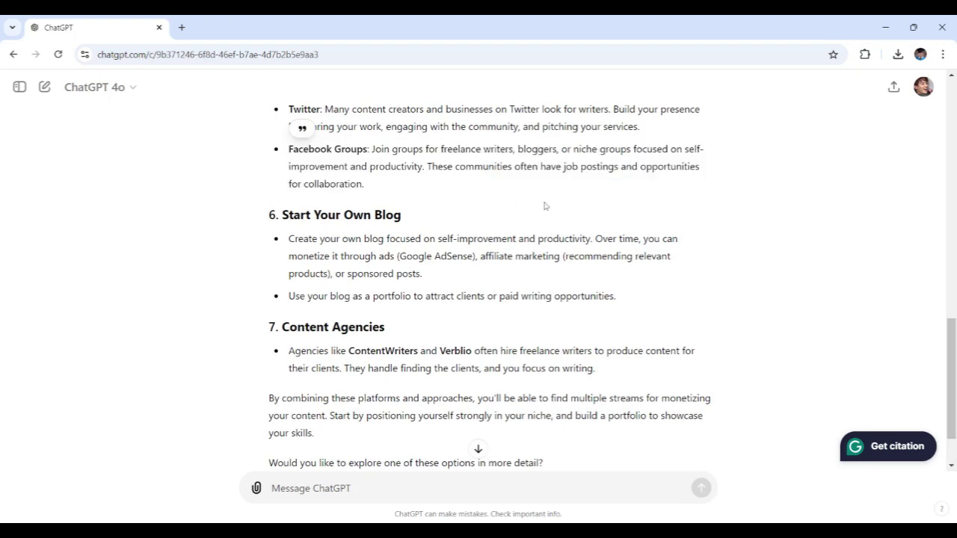
{"action": "scroll", "coordinate": [441, 216], "scroll_direction": "down", "scroll_amount": 2}
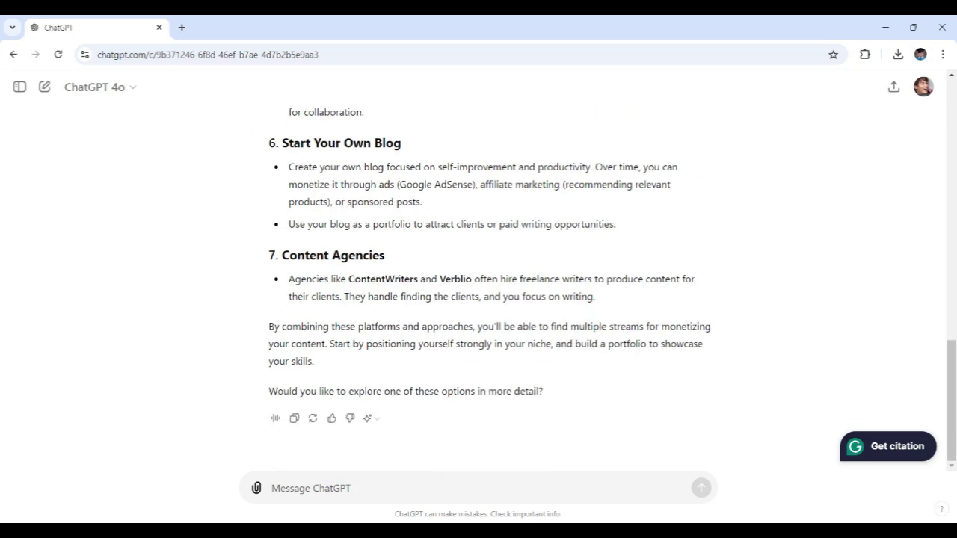
{"action": "left_click_drag", "start_coordinate": [635, 228], "coordinate": [288, 166]}
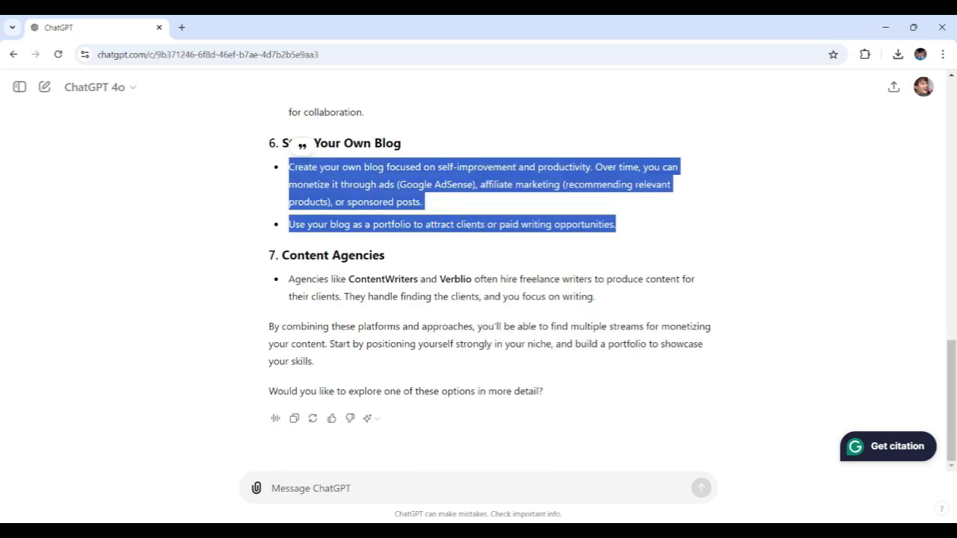
Read the content agencies suggestion, including Verblio, and look back through the monetization options up to freelance marketplaces.
{"action": "triple_click", "coordinate": [464, 296]}
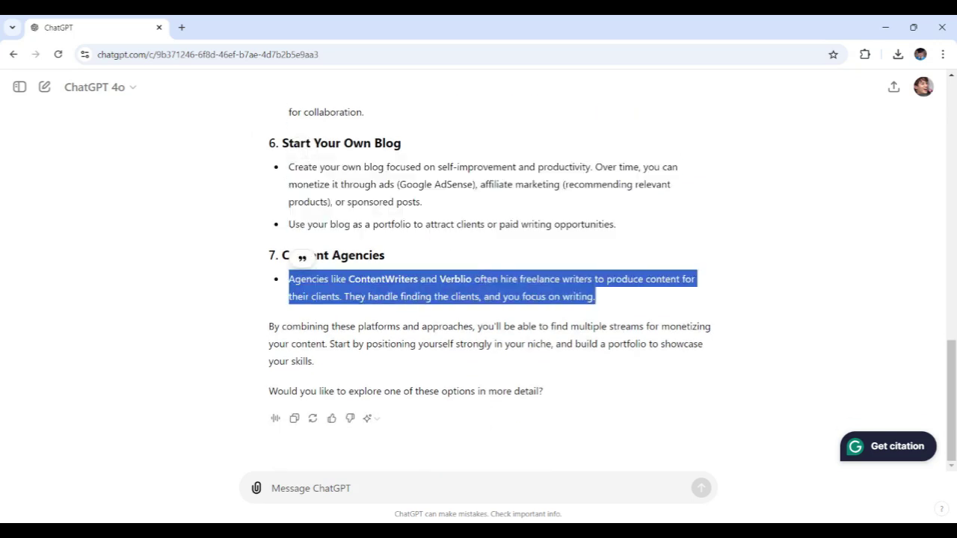
{"action": "left_click", "coordinate": [457, 290]}
{"action": "double_click", "coordinate": [456, 280]}
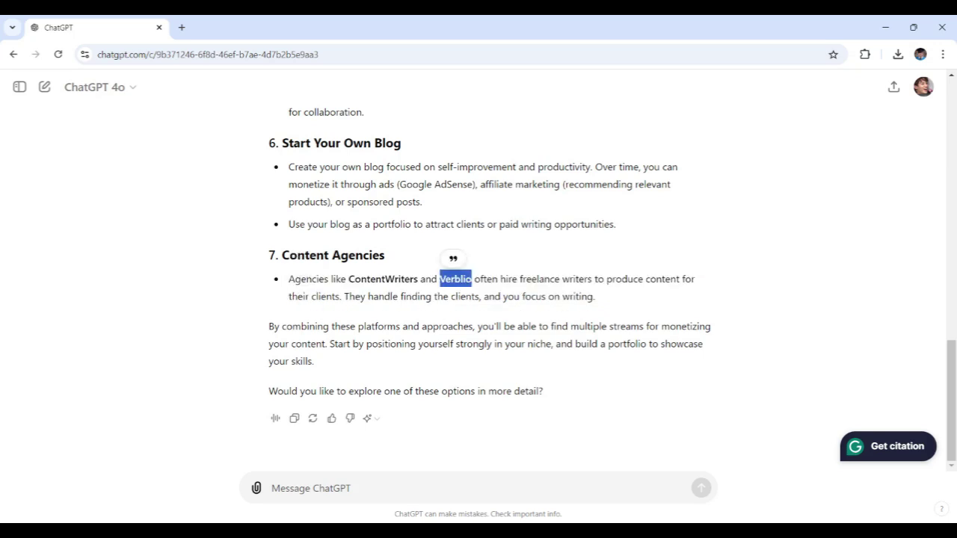
{"action": "left_click", "coordinate": [530, 360]}
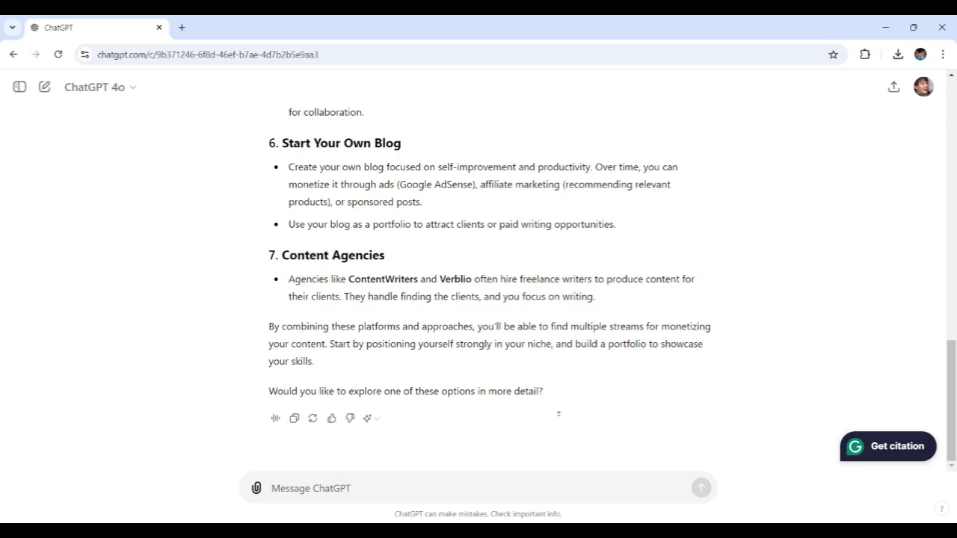
{"action": "scroll", "coordinate": [558, 421], "scroll_direction": "up", "scroll_amount": 3}
{"action": "scroll", "coordinate": [561, 390], "scroll_direction": "up", "scroll_amount": 1}
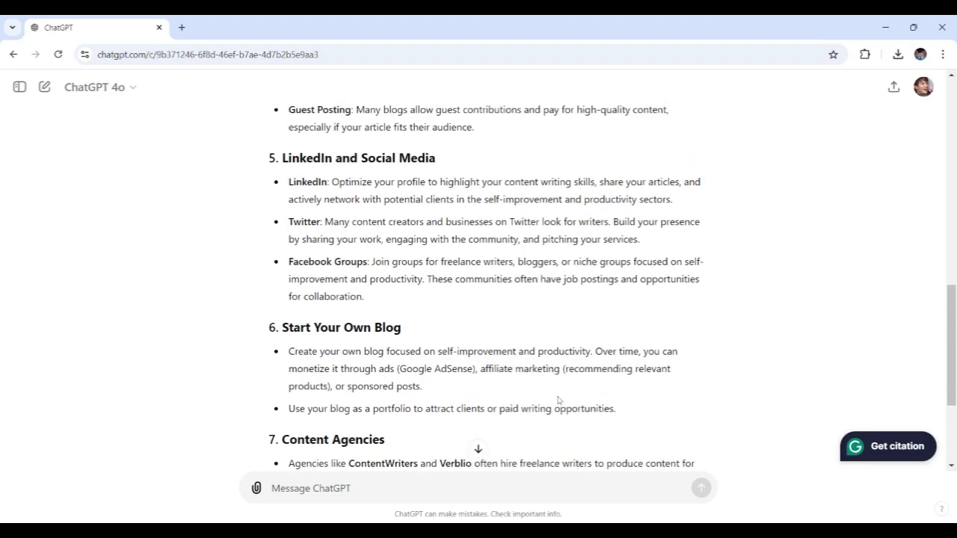
{"action": "scroll", "coordinate": [558, 374], "scroll_direction": "up", "scroll_amount": 1}
{"action": "scroll", "coordinate": [556, 349], "scroll_direction": "up", "scroll_amount": 3}
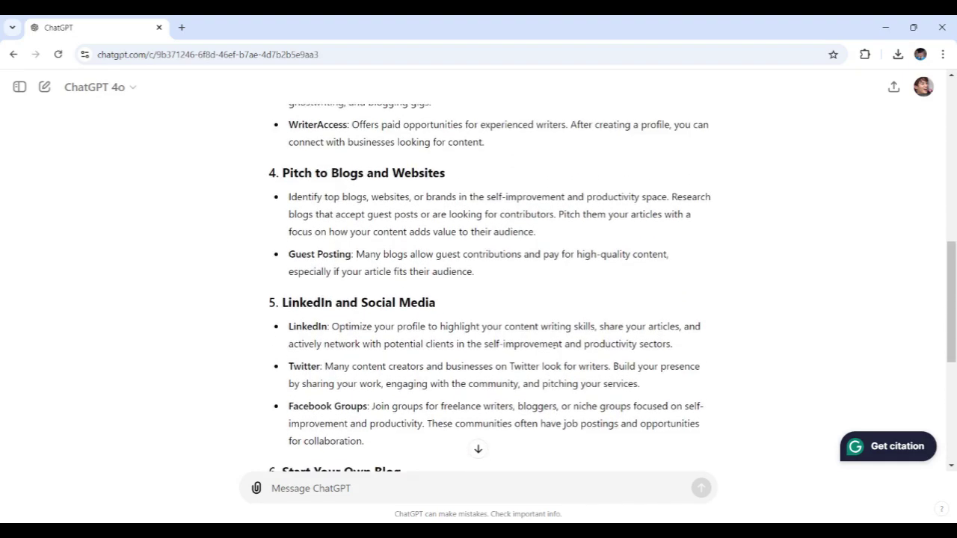
{"action": "scroll", "coordinate": [555, 349], "scroll_direction": "up", "scroll_amount": 4}
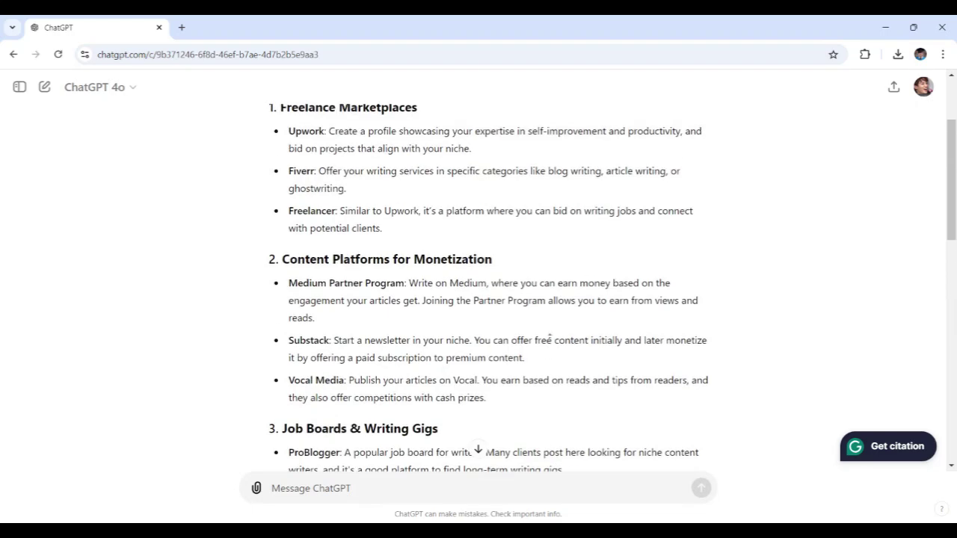
{"action": "scroll", "coordinate": [551, 338], "scroll_direction": "up", "scroll_amount": 2}
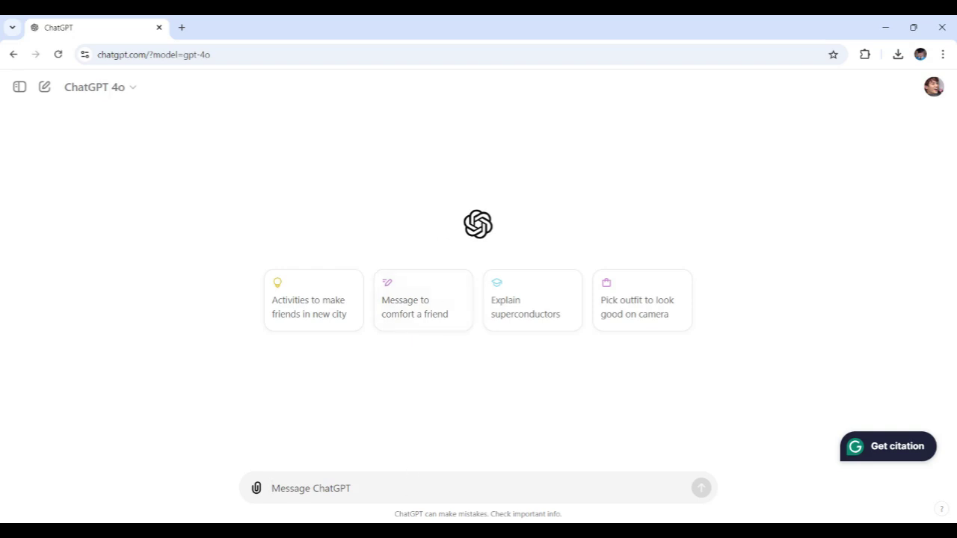
In the new chat, send a prompt asking for a three-month content calendar for a blog about 'Minimalist Living.'.
{"action": "type", "text": "ChatGPT, give me a content calendar for the next three months for a blog about 'Minimalist Living."}
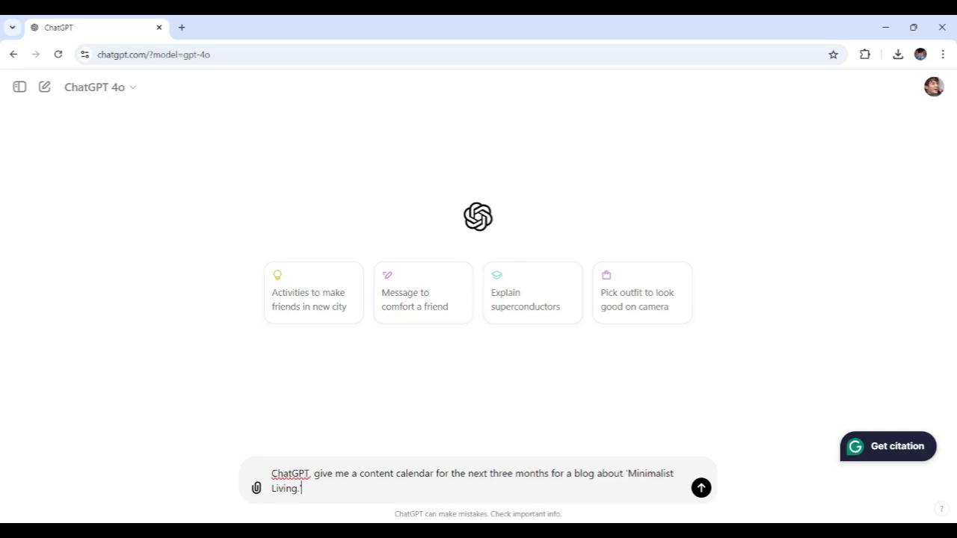
{"action": "left_click_drag", "start_coordinate": [550, 473], "coordinate": [312, 474]}
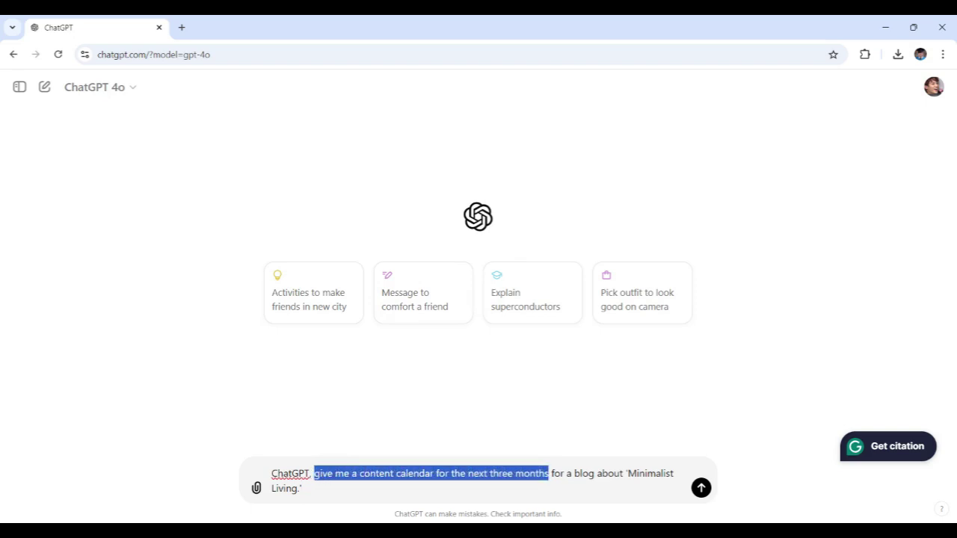
{"action": "left_click", "coordinate": [381, 509]}
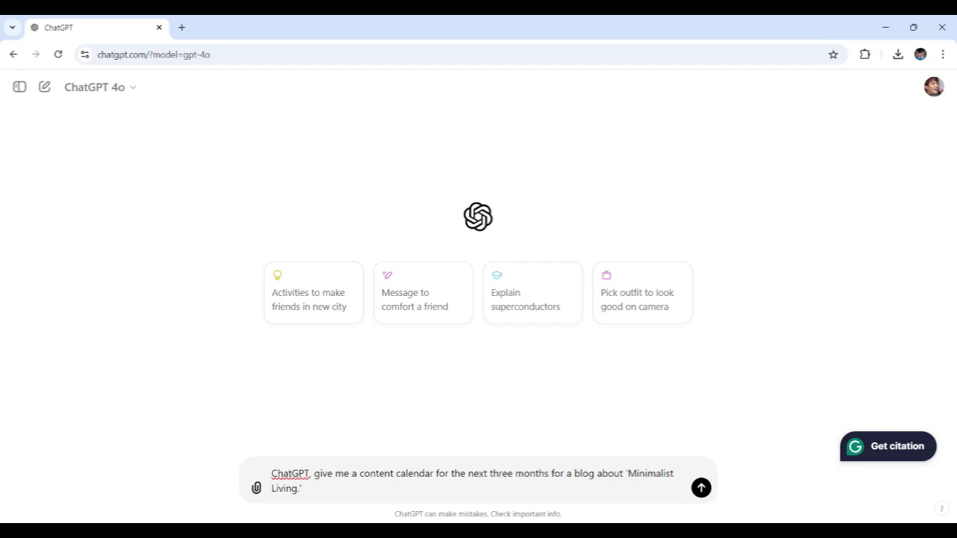
{"action": "left_click_drag", "start_coordinate": [628, 473], "coordinate": [302, 489]}
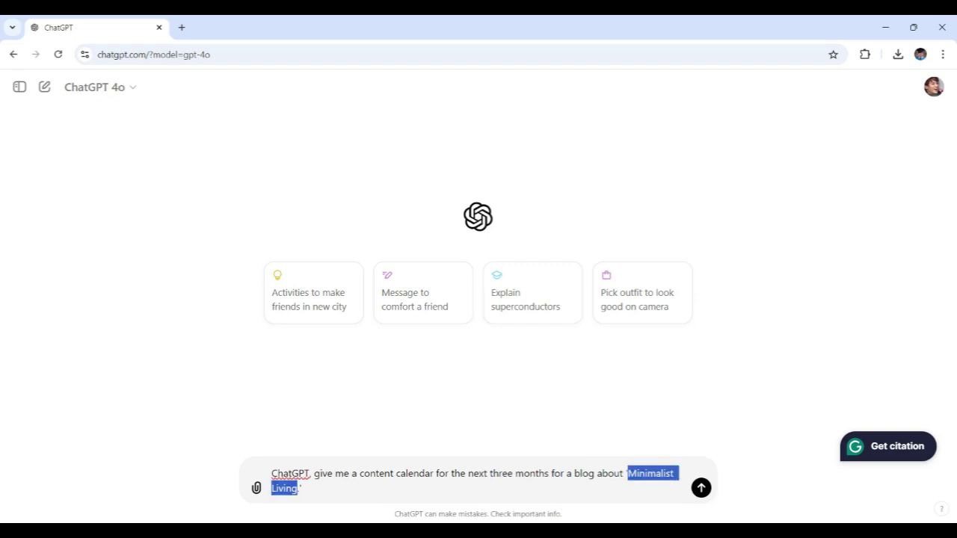
{"action": "left_click", "coordinate": [302, 489]}
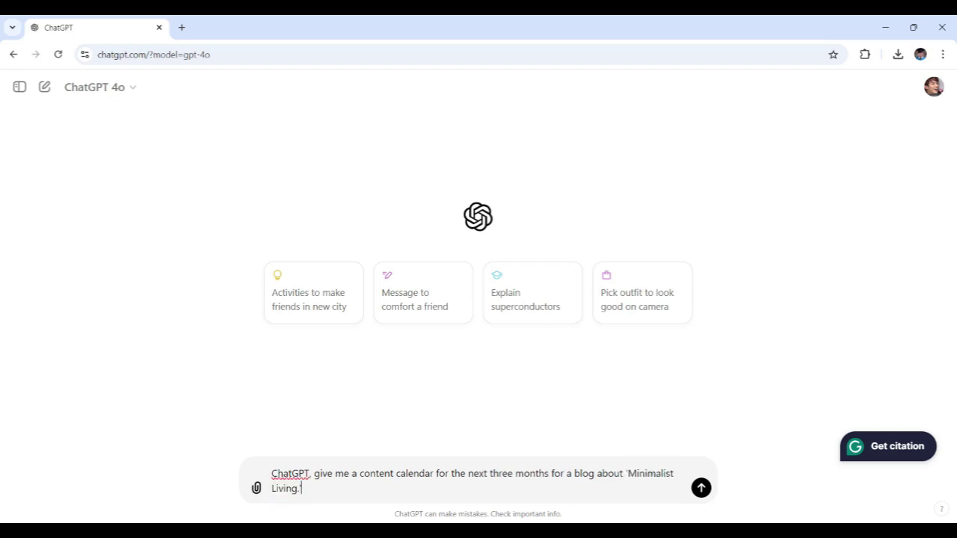
{"action": "key", "text": "Return"}
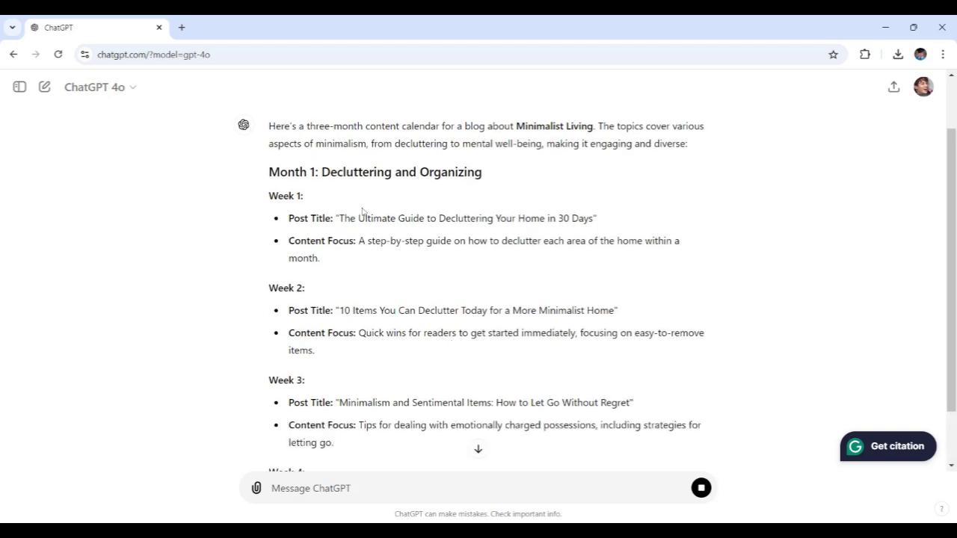
Look through the three-month content calendar, covering the weekly post titles and content focus of each month.
{"action": "scroll", "coordinate": [407, 267], "scroll_direction": "down", "scroll_amount": 2}
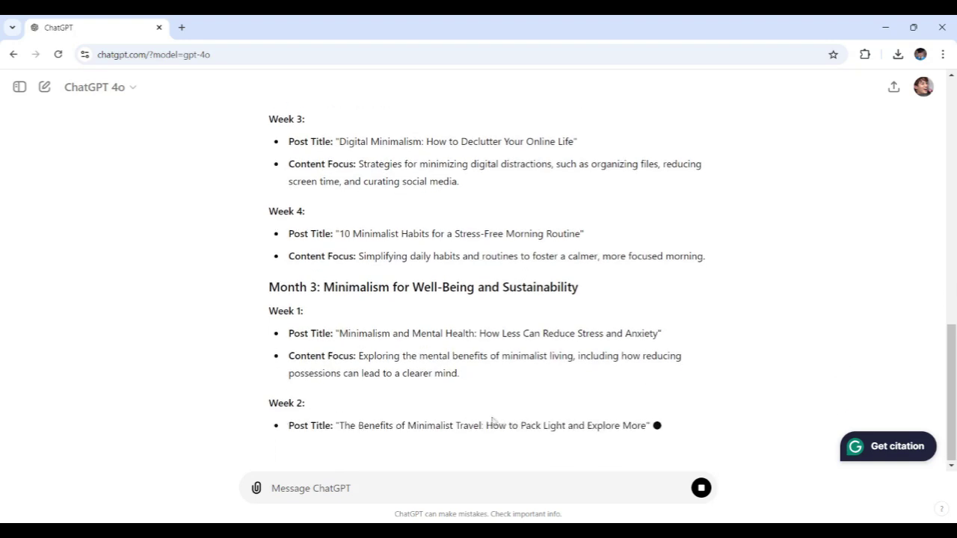
{"action": "double_click", "coordinate": [468, 404]}
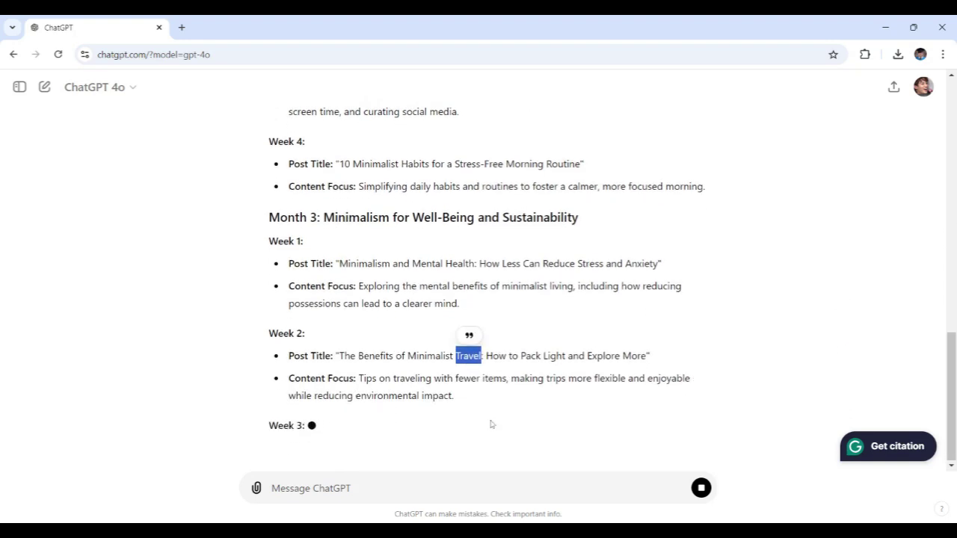
{"action": "left_click", "coordinate": [423, 381]}
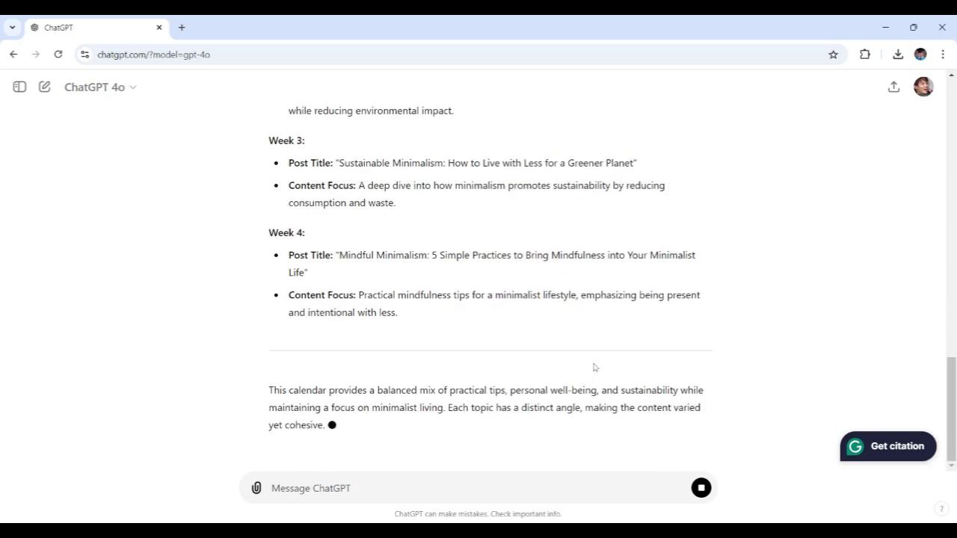
{"action": "scroll", "coordinate": [571, 358], "scroll_direction": "up", "scroll_amount": 3}
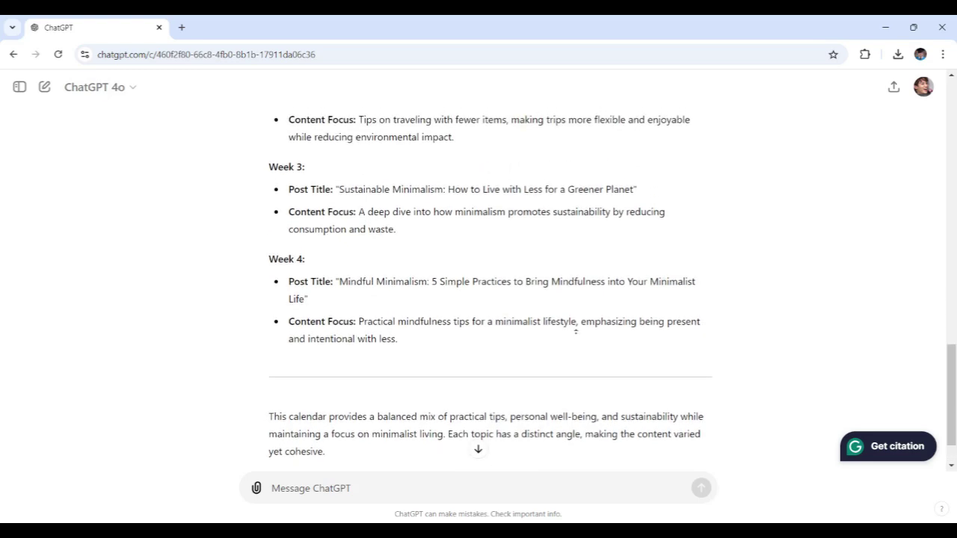
{"action": "scroll", "coordinate": [571, 322], "scroll_direction": "up", "scroll_amount": 8}
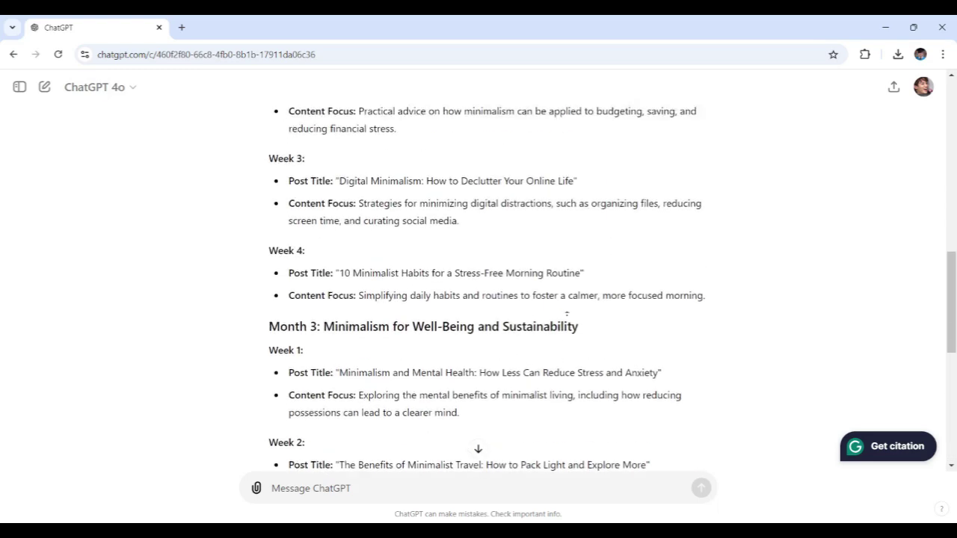
{"action": "scroll", "coordinate": [564, 318], "scroll_direction": "up", "scroll_amount": 5}
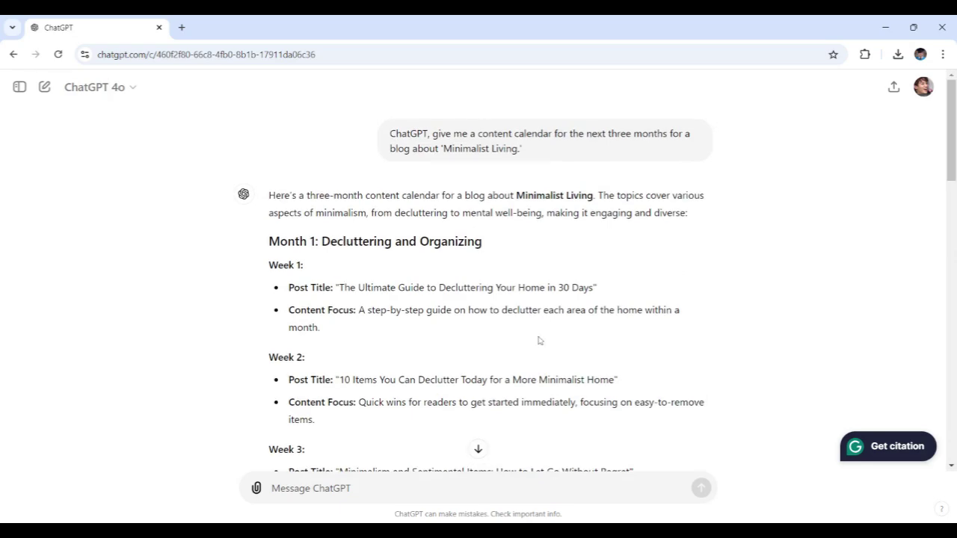
{"action": "scroll", "coordinate": [503, 332], "scroll_direction": "down", "scroll_amount": 6}
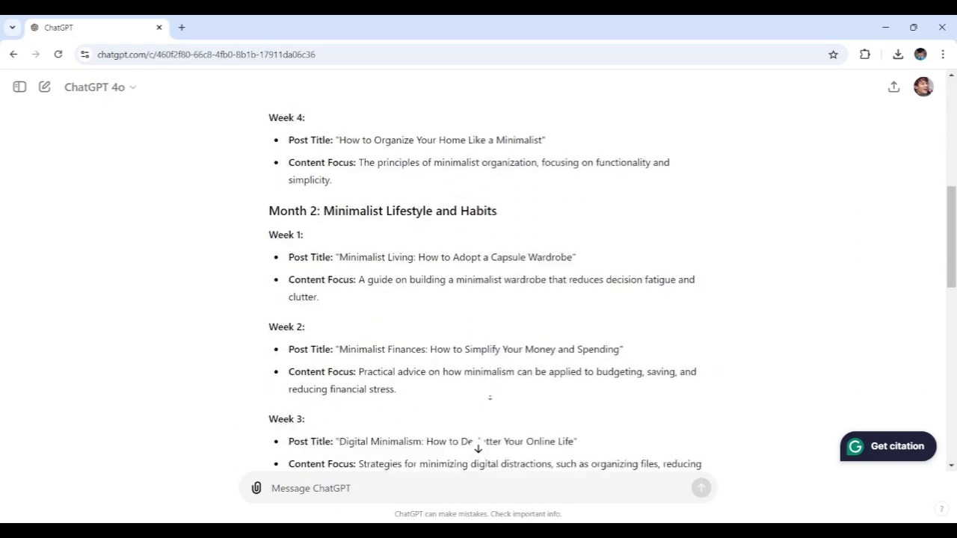
{"action": "scroll", "coordinate": [489, 398], "scroll_direction": "down", "scroll_amount": 6}
{"action": "scroll", "coordinate": [493, 328], "scroll_direction": "down", "scroll_amount": 3}
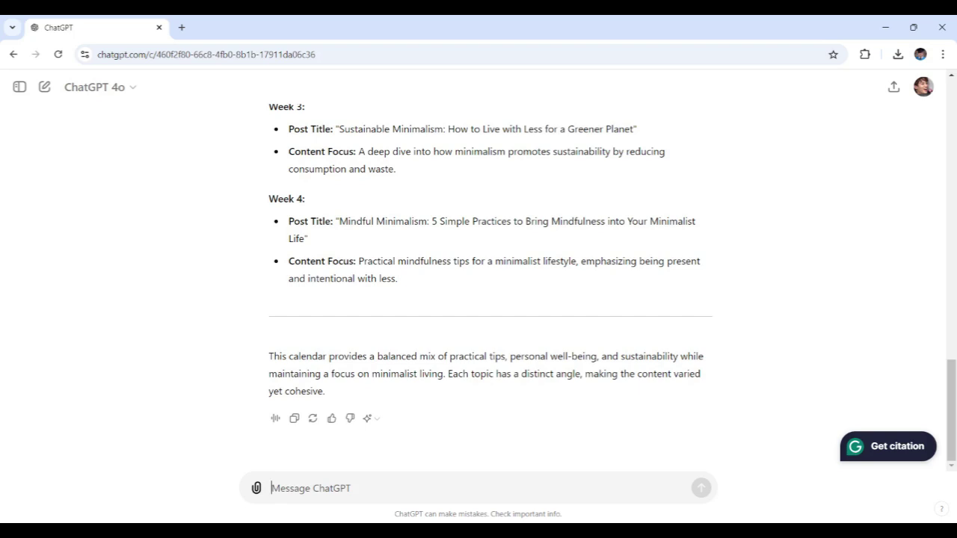
Send a follow-up prompt asking for affiliate products for a minimalist living blog, a product review of one, and an outreach email to a potential sponsor.
{"action": "type", "text": "ChatGPT, suggest affiliate products for a minimalist living blog, write a product review for one of them, and draft an outreach email to a potential sponsor."}
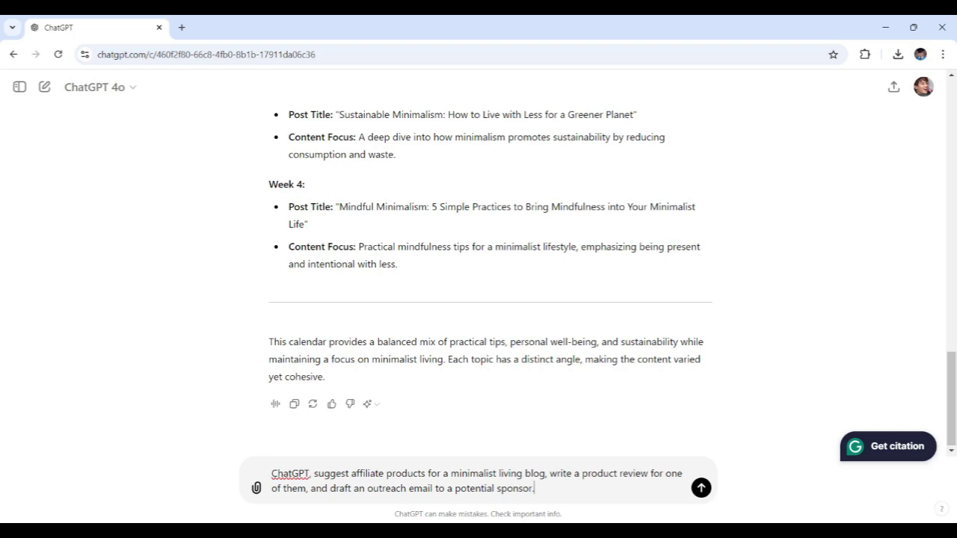
{"action": "left_click_drag", "start_coordinate": [351, 473], "coordinate": [422, 473]}
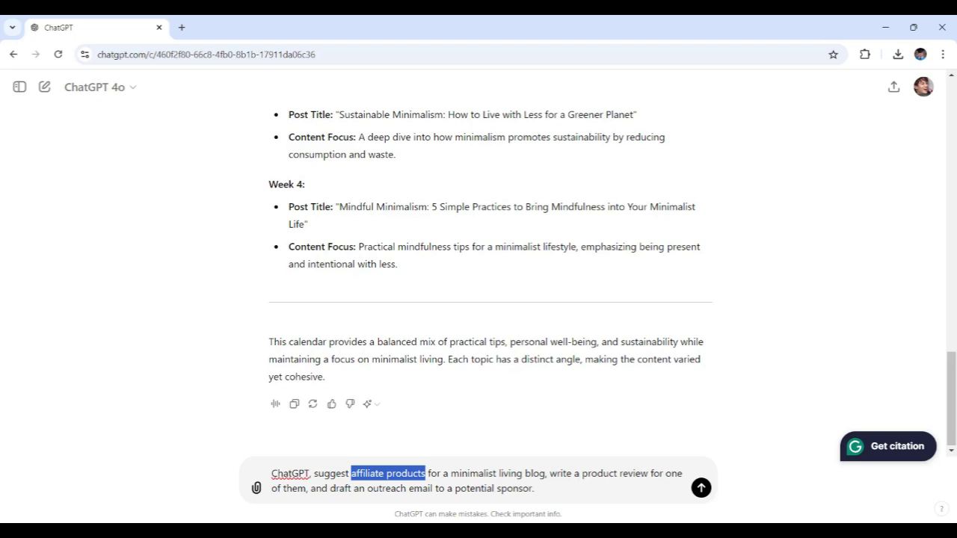
{"action": "double_click", "coordinate": [509, 474]}
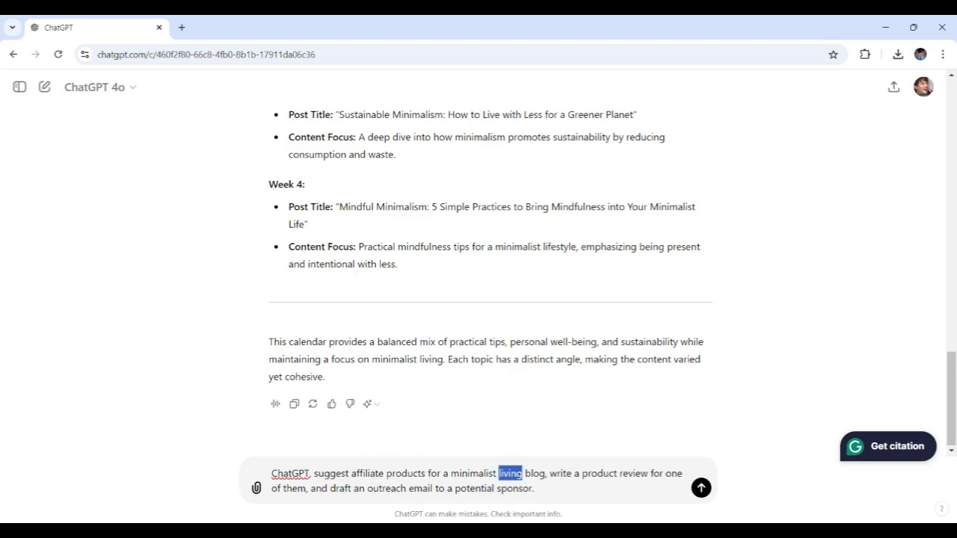
{"action": "double_click", "coordinate": [474, 473]}
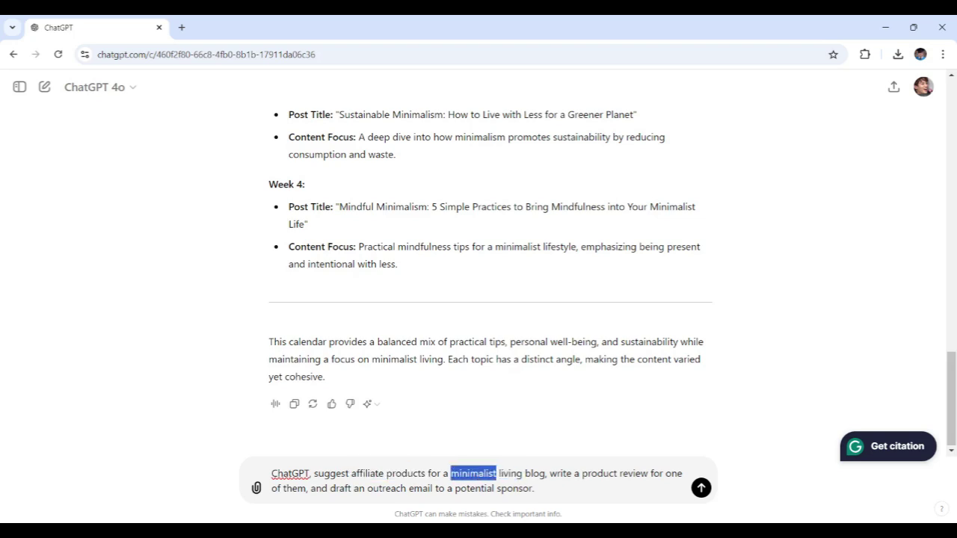
{"action": "left_click_drag", "start_coordinate": [582, 473], "coordinate": [648, 473]}
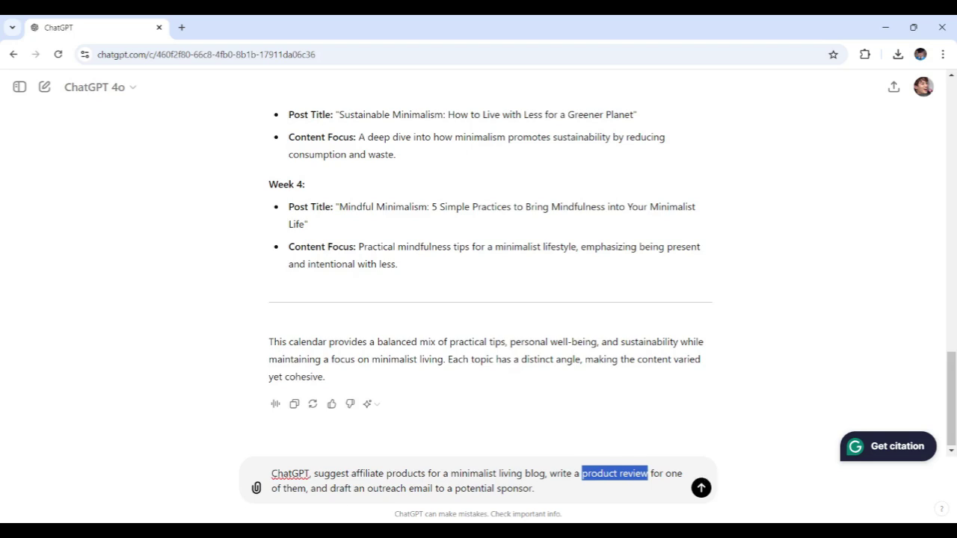
{"action": "double_click", "coordinate": [340, 488]}
{"action": "left_click_drag", "start_coordinate": [433, 488], "coordinate": [367, 489]}
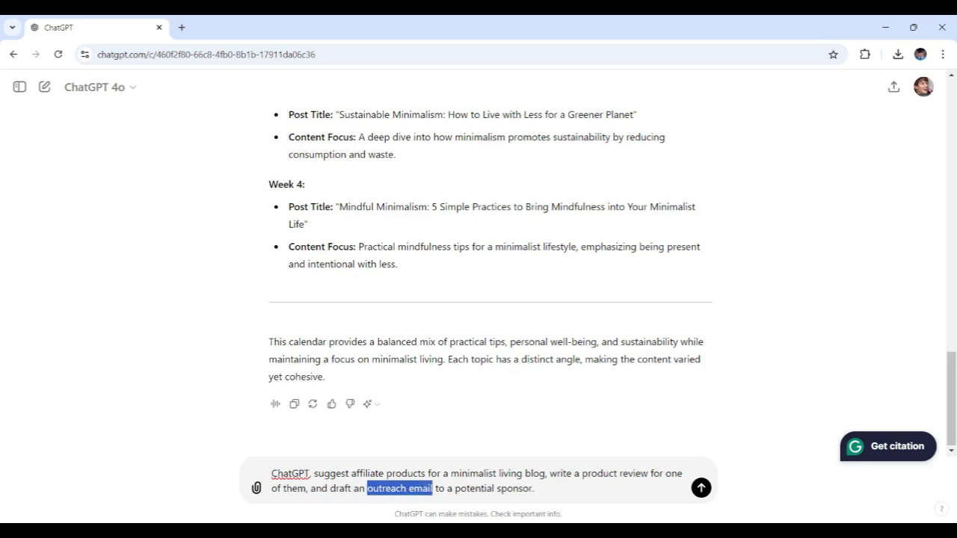
{"action": "left_click", "coordinate": [332, 489]}
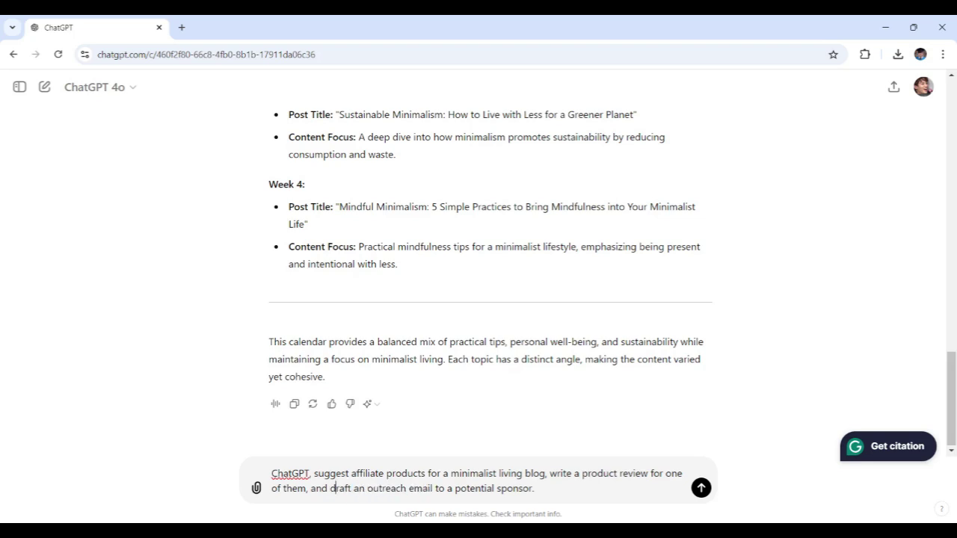
{"action": "left_click_drag", "start_coordinate": [535, 489], "coordinate": [251, 478]}
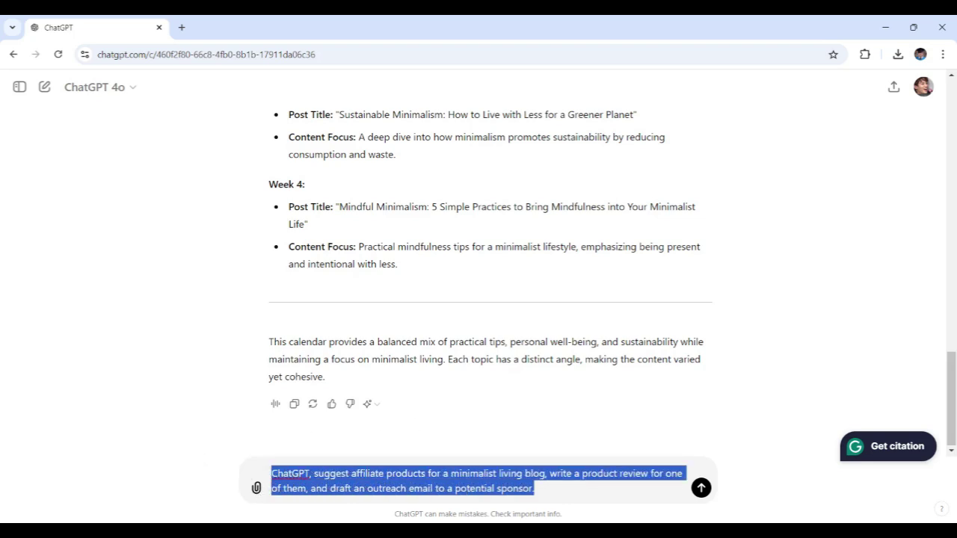
{"action": "left_click", "coordinate": [535, 489]}
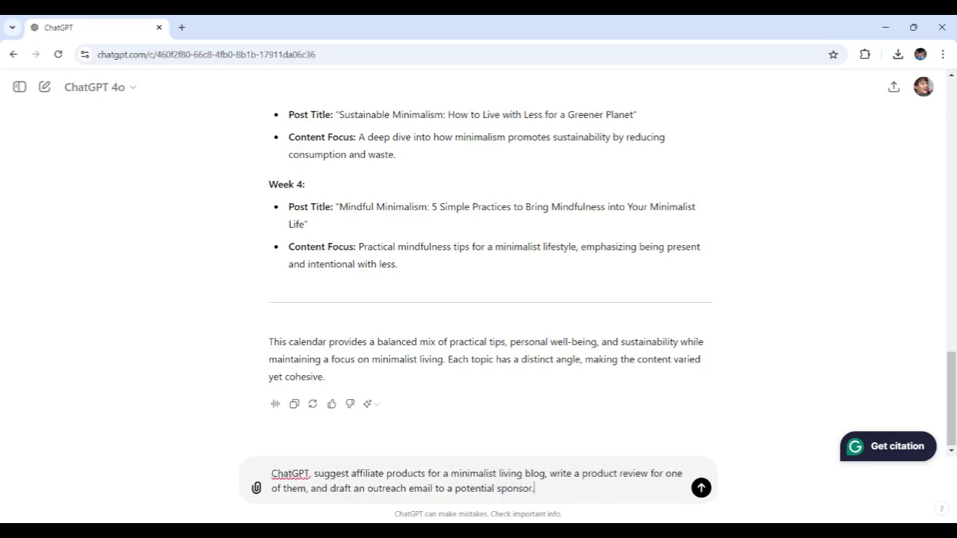
{"action": "key", "text": "Return"}
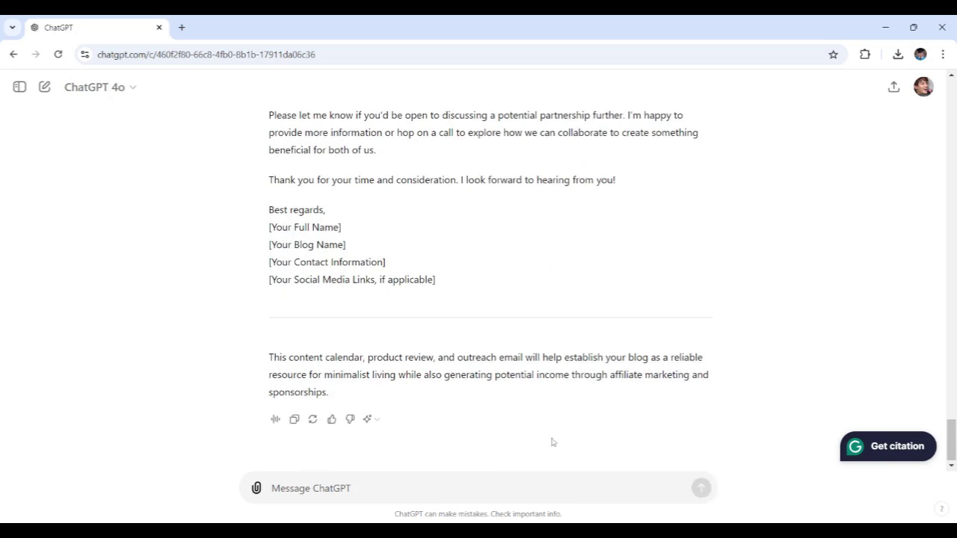
Look through the response from its end upward, covering the sponsor outreach email, the sample product review and the affiliate product list.
{"action": "scroll", "coordinate": [561, 413], "scroll_direction": "up", "scroll_amount": 1}
{"action": "scroll", "coordinate": [560, 401], "scroll_direction": "up", "scroll_amount": 5}
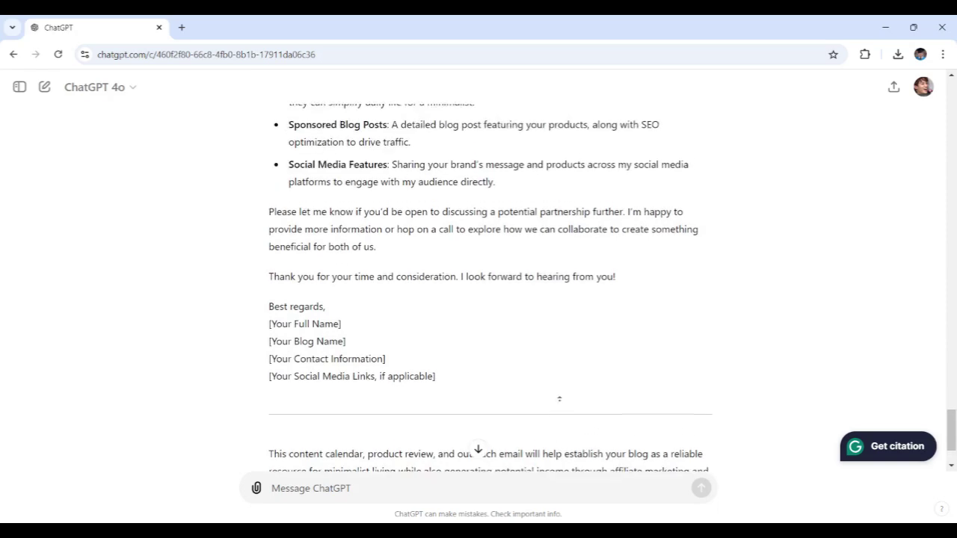
{"action": "scroll", "coordinate": [574, 404], "scroll_direction": "up", "scroll_amount": 4}
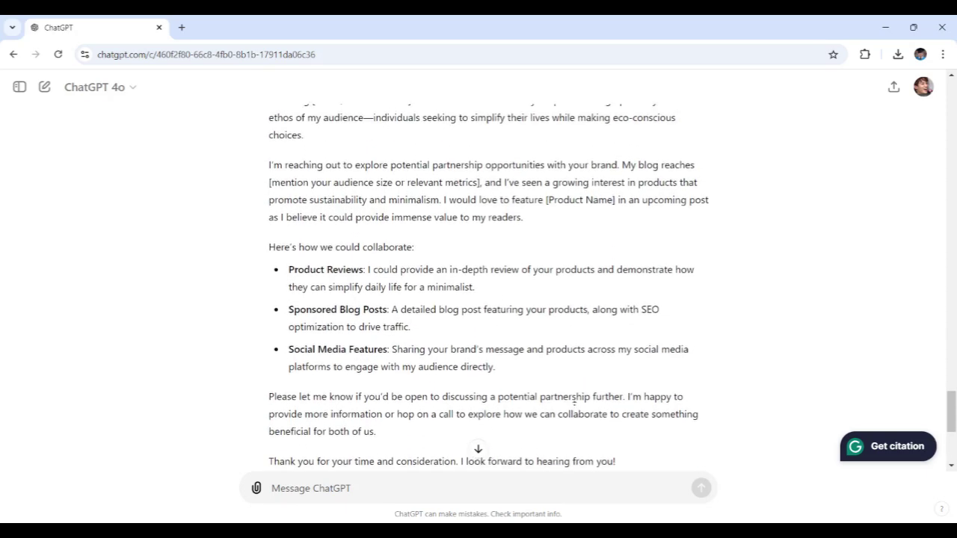
{"action": "scroll", "coordinate": [585, 397], "scroll_direction": "up", "scroll_amount": 5}
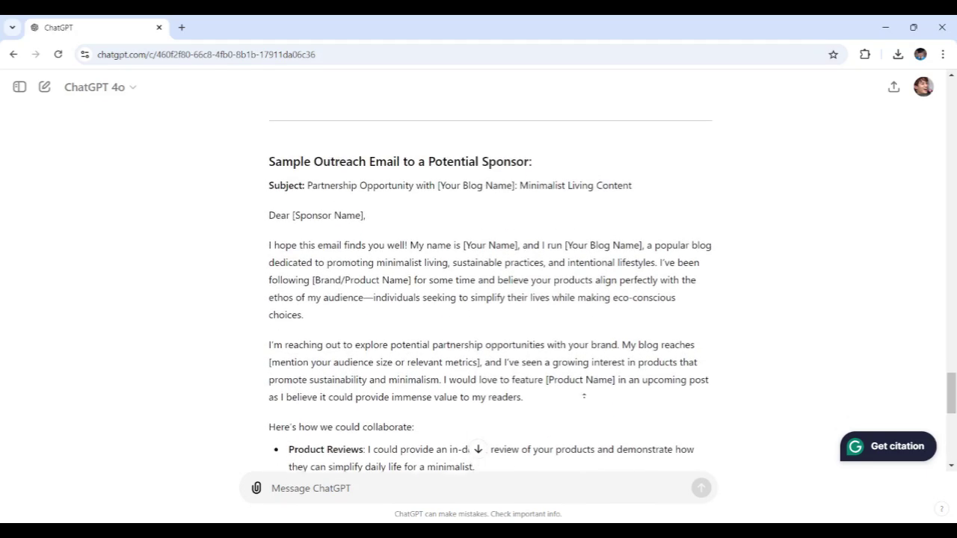
{"action": "scroll", "coordinate": [587, 400], "scroll_direction": "up", "scroll_amount": 4}
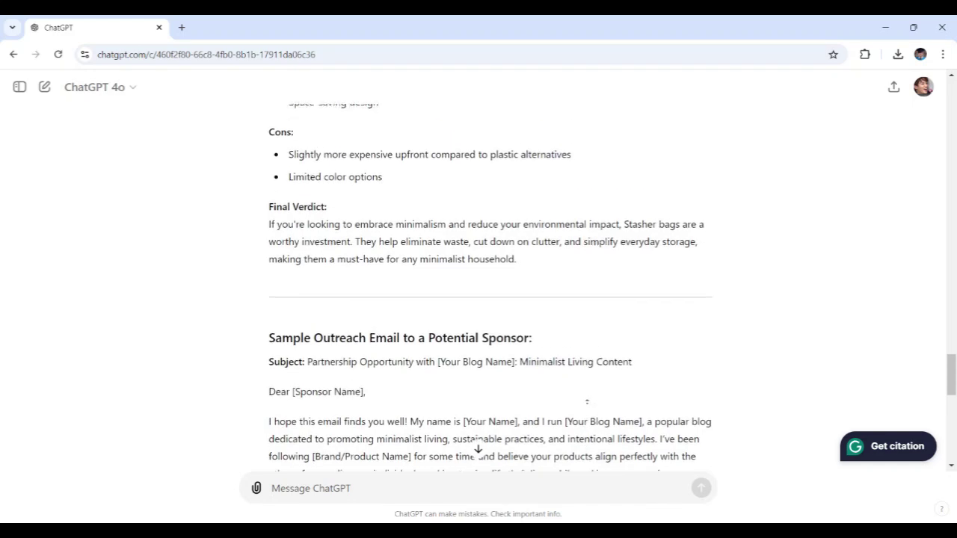
{"action": "scroll", "coordinate": [588, 399], "scroll_direction": "up", "scroll_amount": 6}
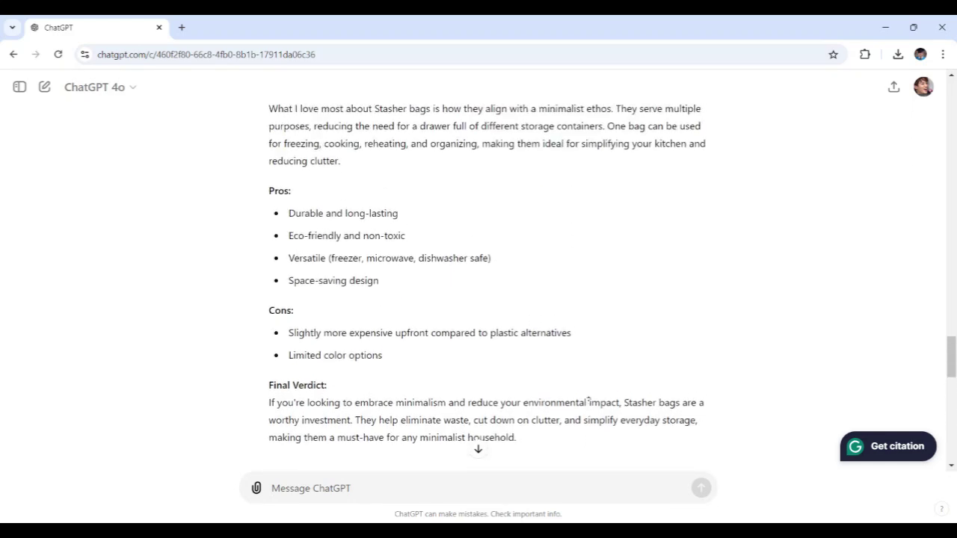
{"action": "scroll", "coordinate": [593, 390], "scroll_direction": "up", "scroll_amount": 5}
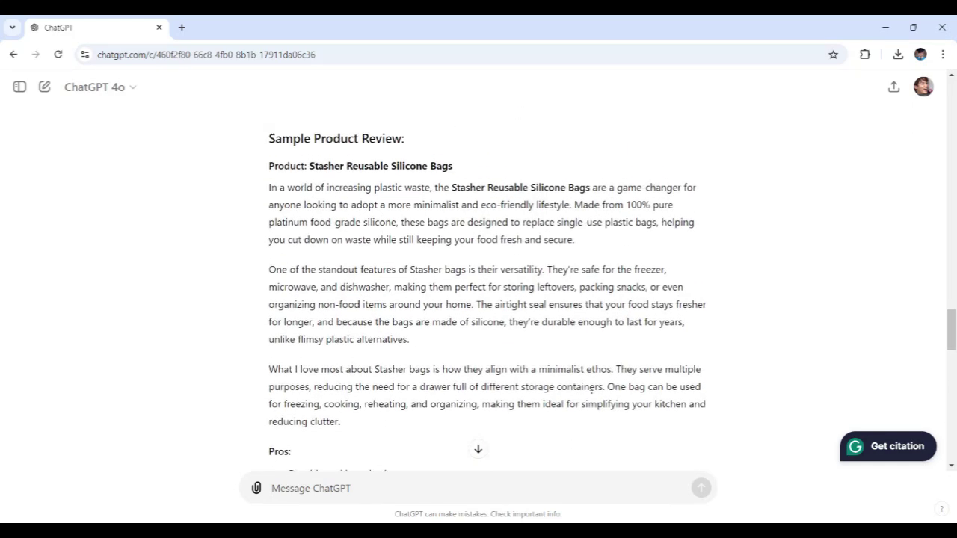
{"action": "scroll", "coordinate": [601, 357], "scroll_direction": "up", "scroll_amount": 8}
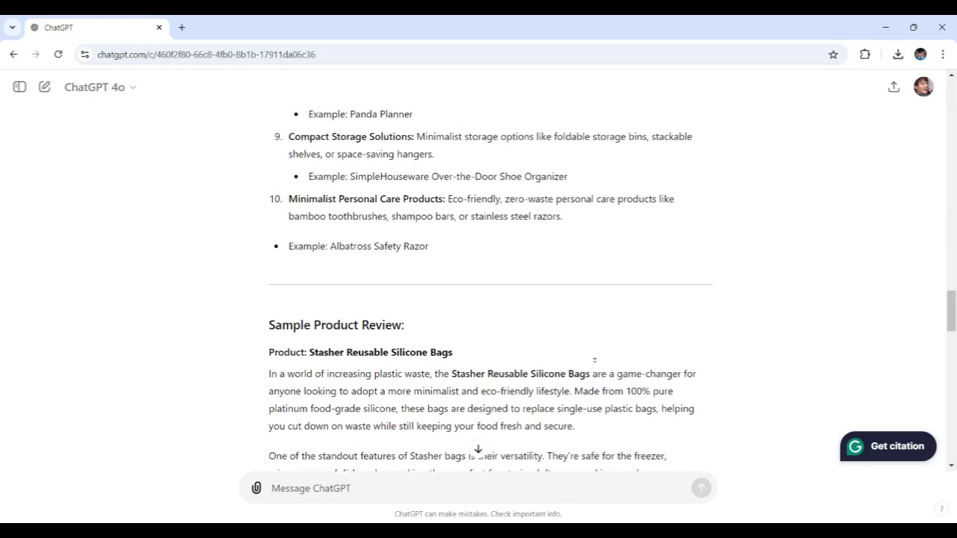
{"action": "scroll", "coordinate": [569, 343], "scroll_direction": "up", "scroll_amount": 6}
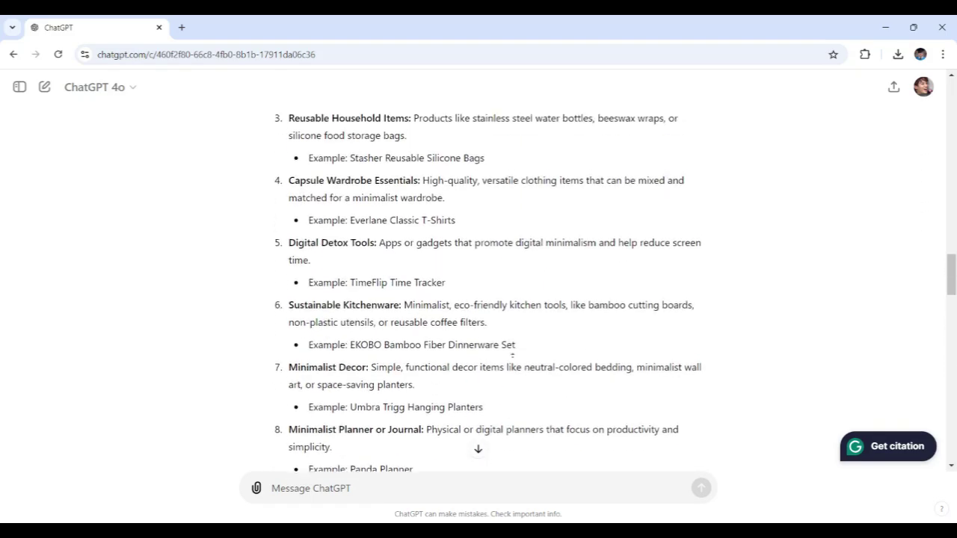